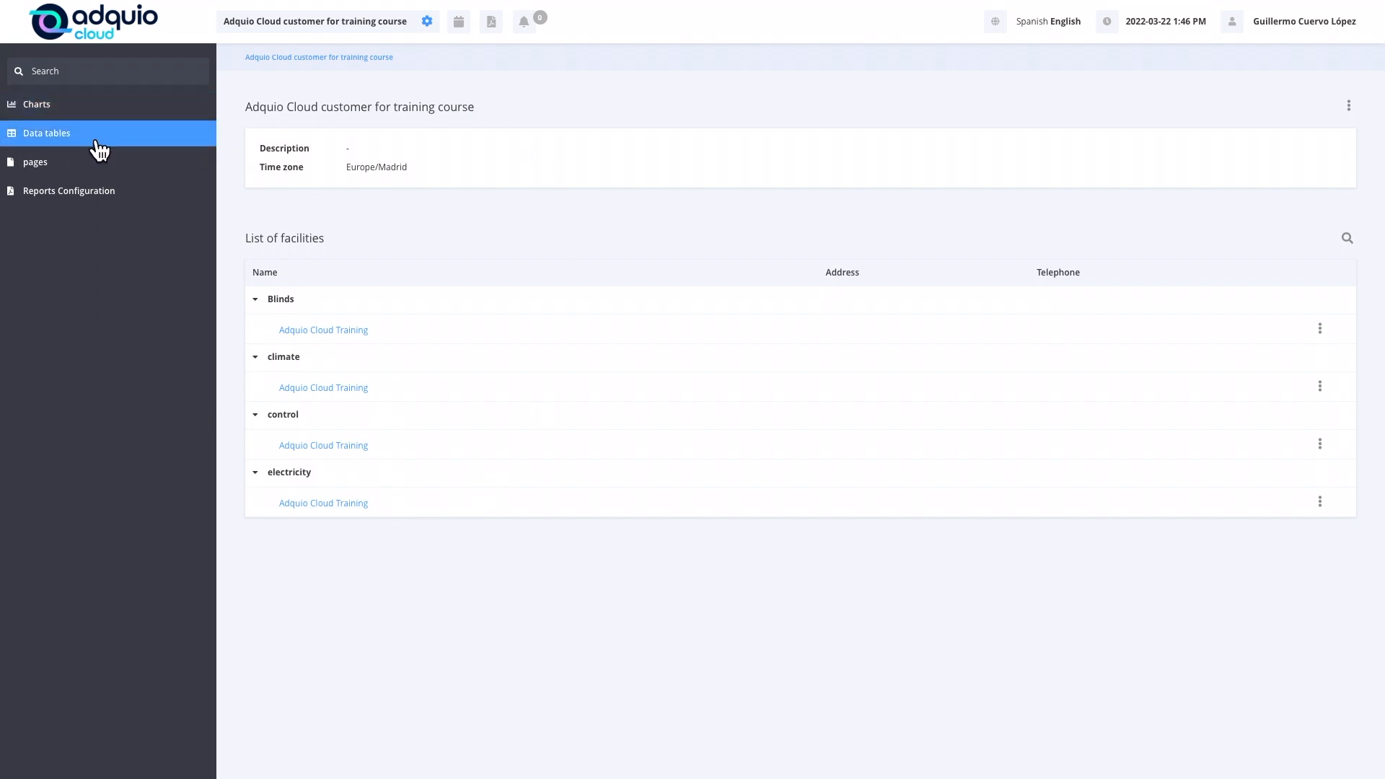
- Start a new data table named "Data table for training" with 5 rows and 2 columns
{"action": "left_click", "coordinate": [73, 148]}
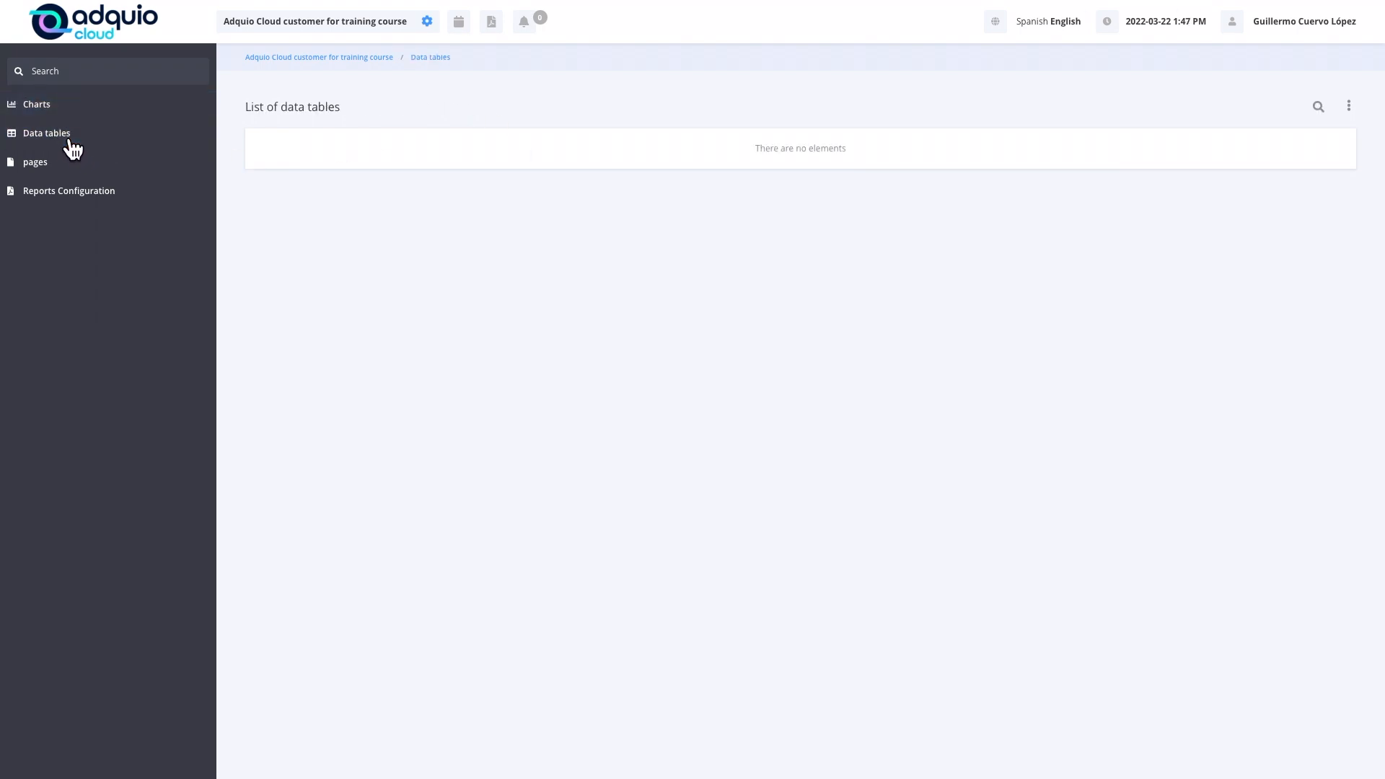
{"action": "left_click", "coordinate": [1349, 108]}
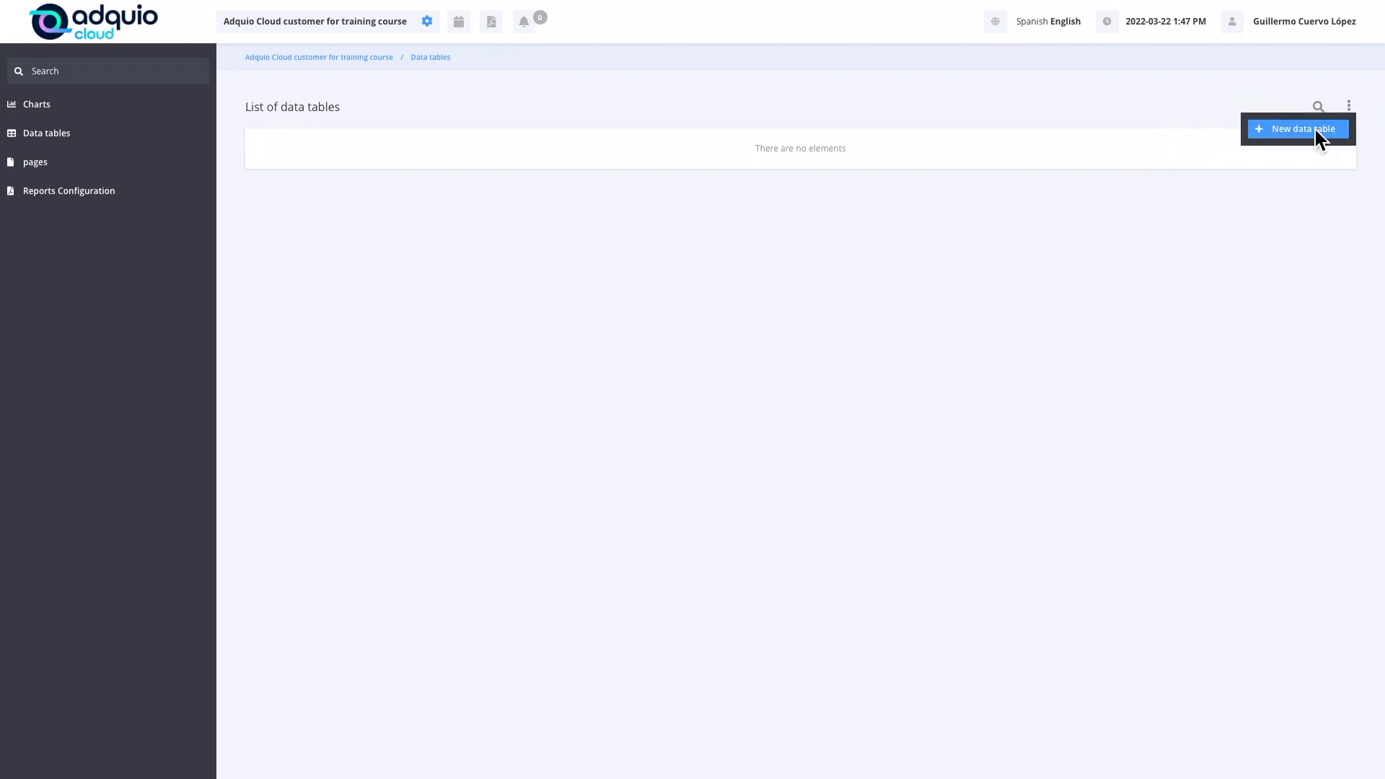
{"action": "left_click", "coordinate": [1314, 129]}
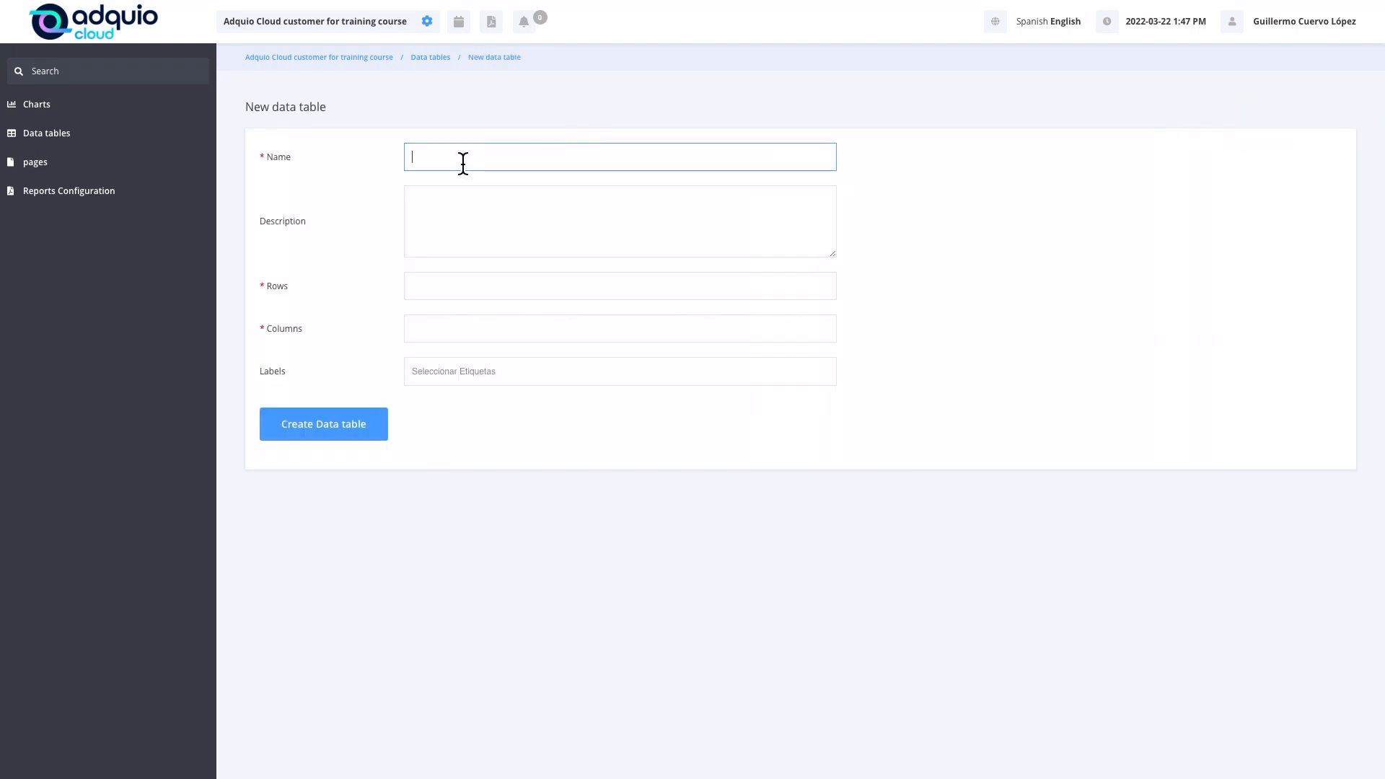
{"action": "type", "text": "Data table for training"}
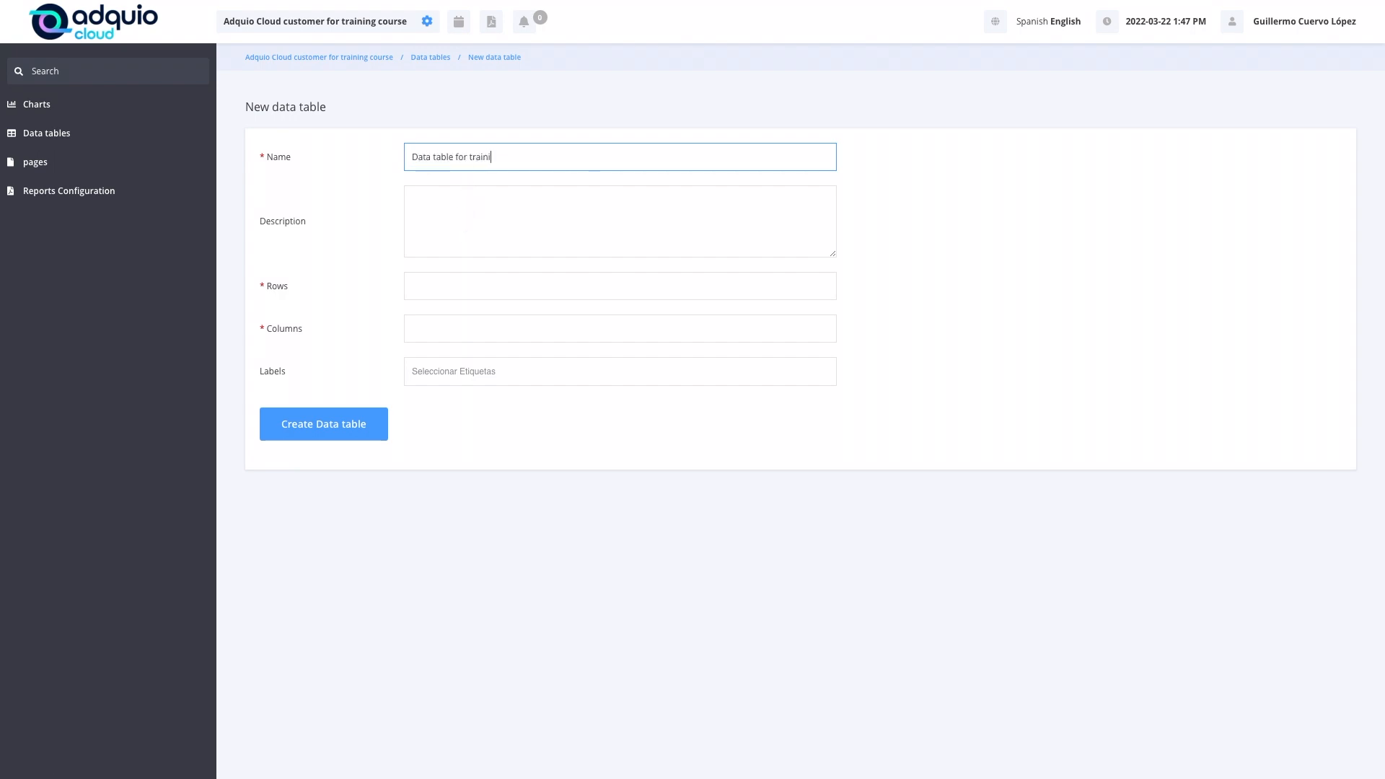
{"action": "left_click", "coordinate": [459, 287]}
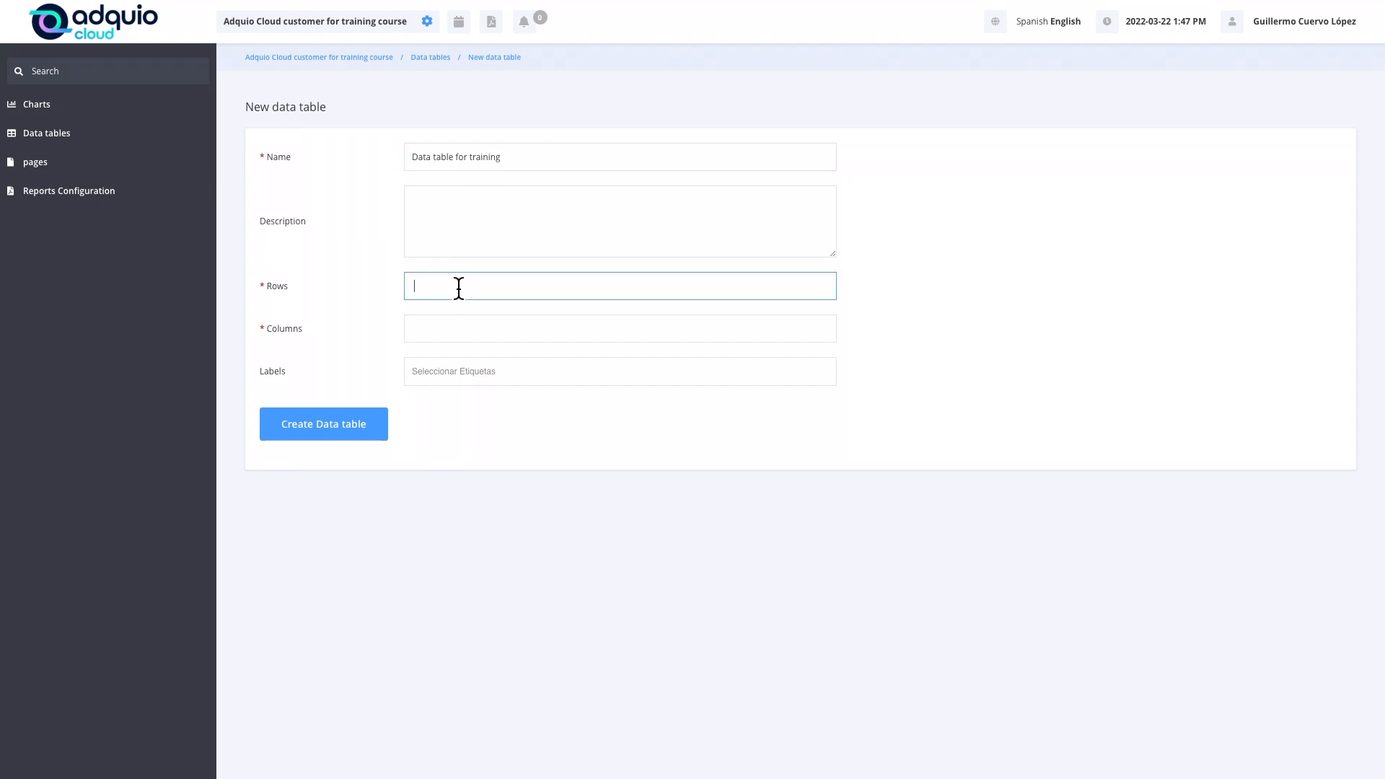
{"action": "type", "text": "5"}
{"action": "left_click", "coordinate": [442, 334]}
{"action": "type", "text": "2"}
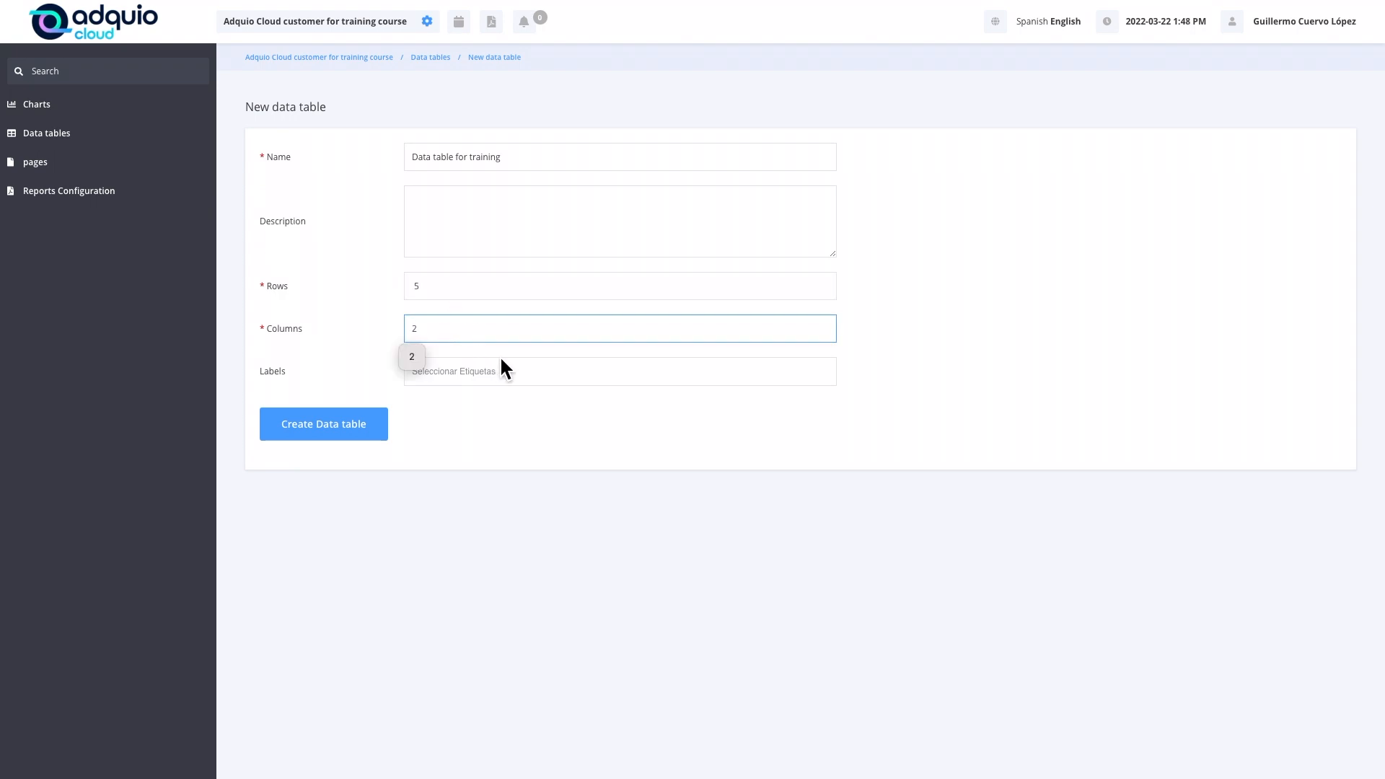
- Assign the climate label to the new data table and create it
{"action": "left_click", "coordinate": [442, 372]}
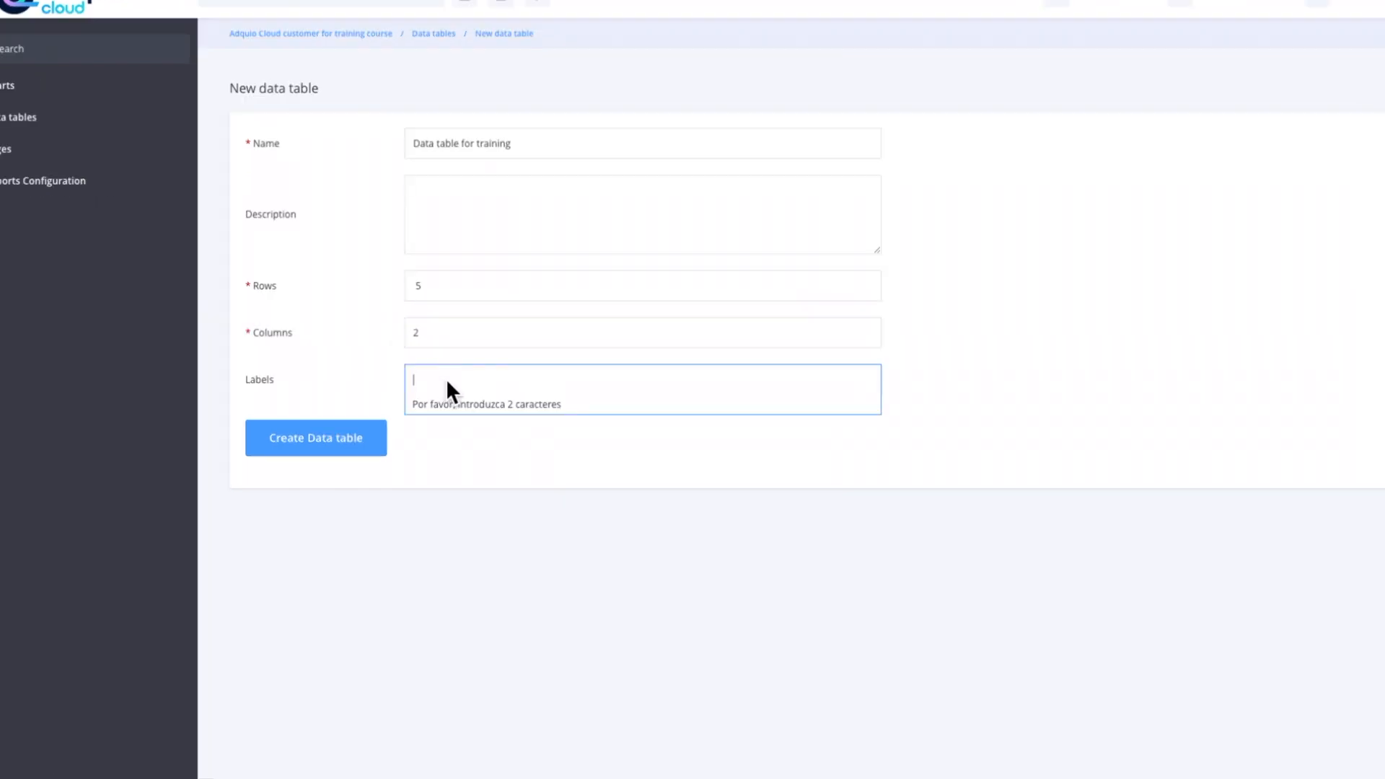
{"action": "type", "text": "climate"}
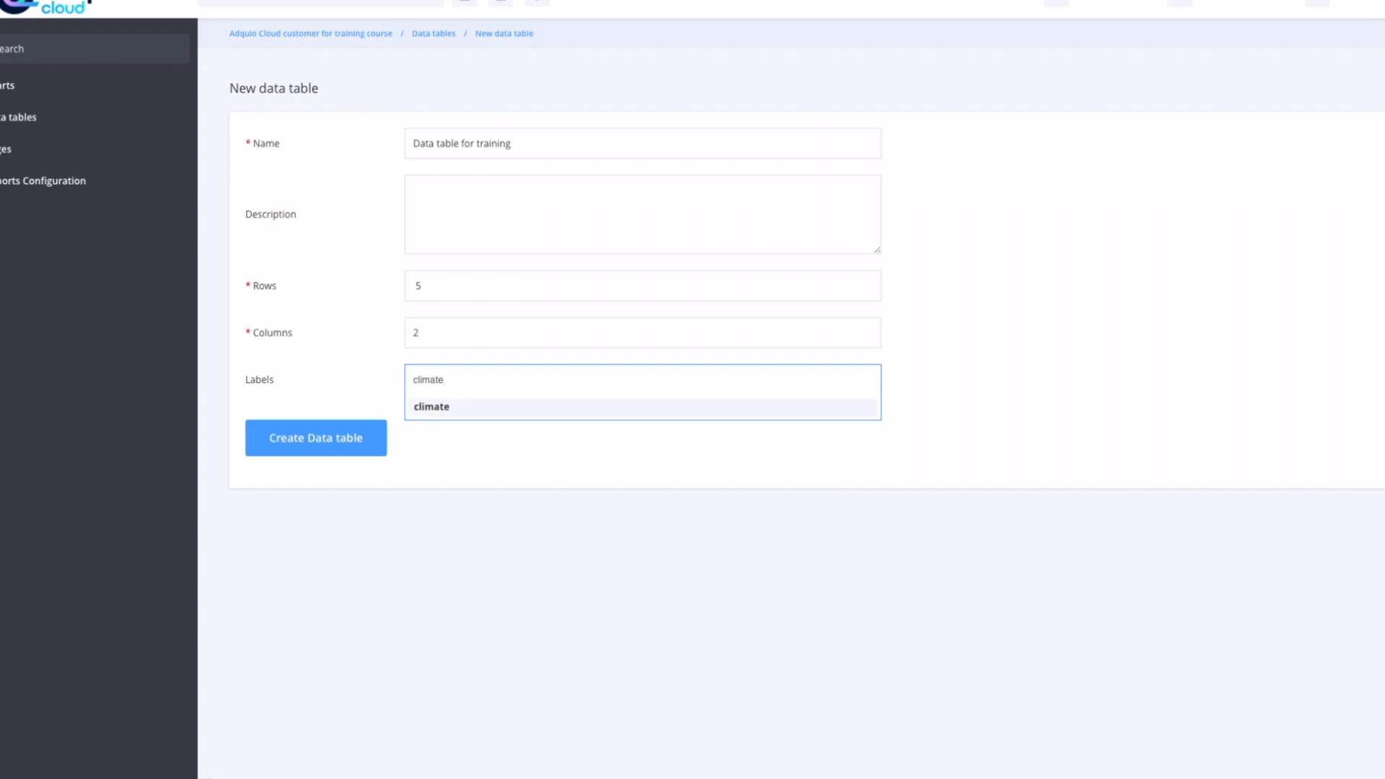
{"action": "left_click", "coordinate": [451, 406]}
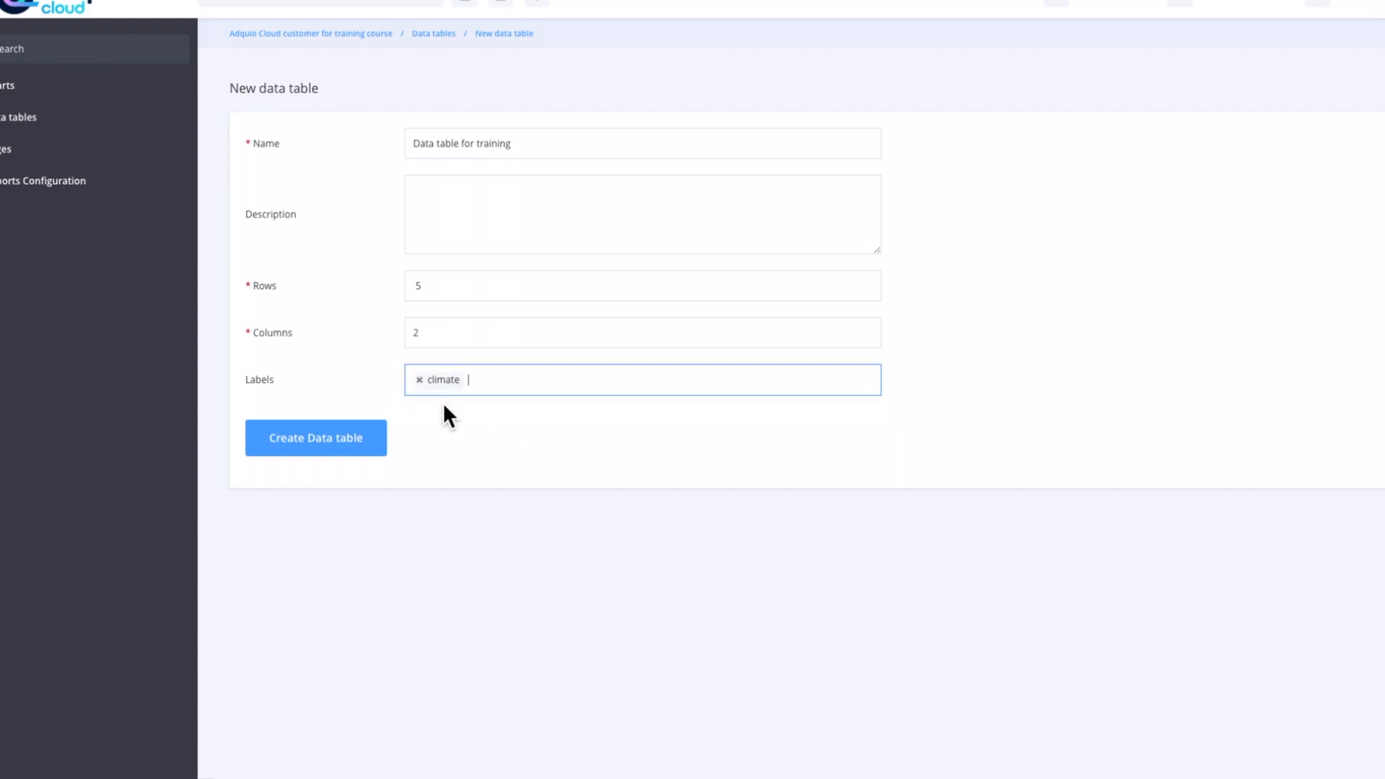
{"action": "left_click", "coordinate": [318, 448]}
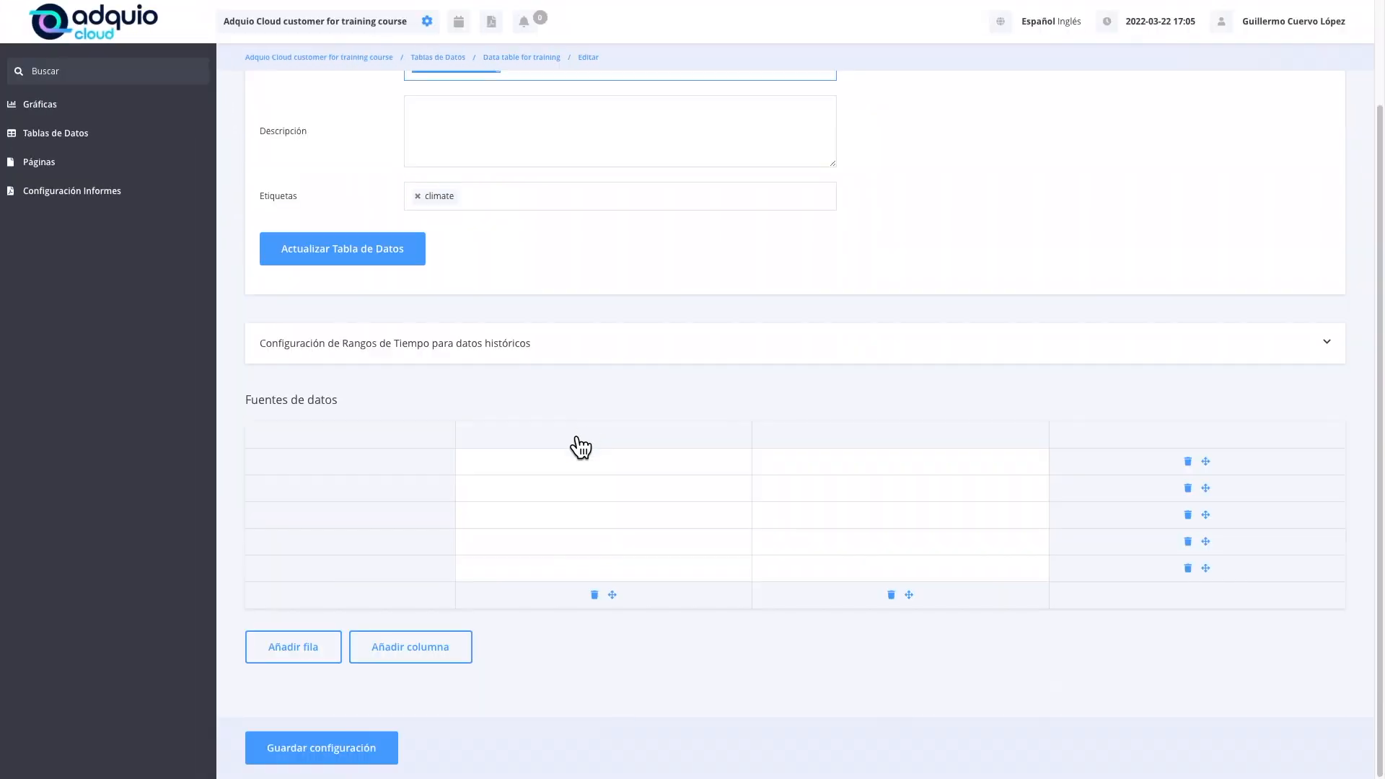
- Title the first data column of the data sources table "Temperatures"
{"action": "left_click", "coordinate": [576, 437]}
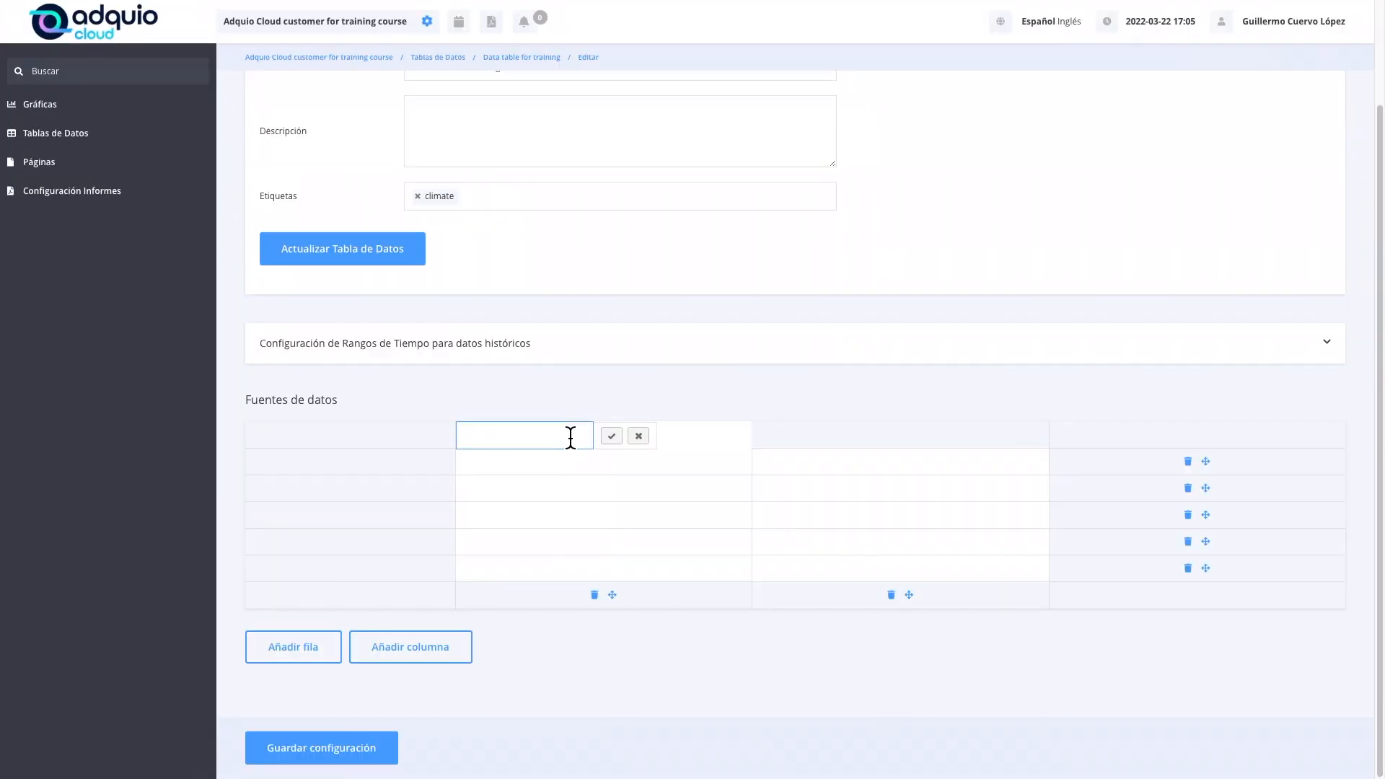
{"action": "type", "text": "Temperatures"}
{"action": "key", "text": "Return"}
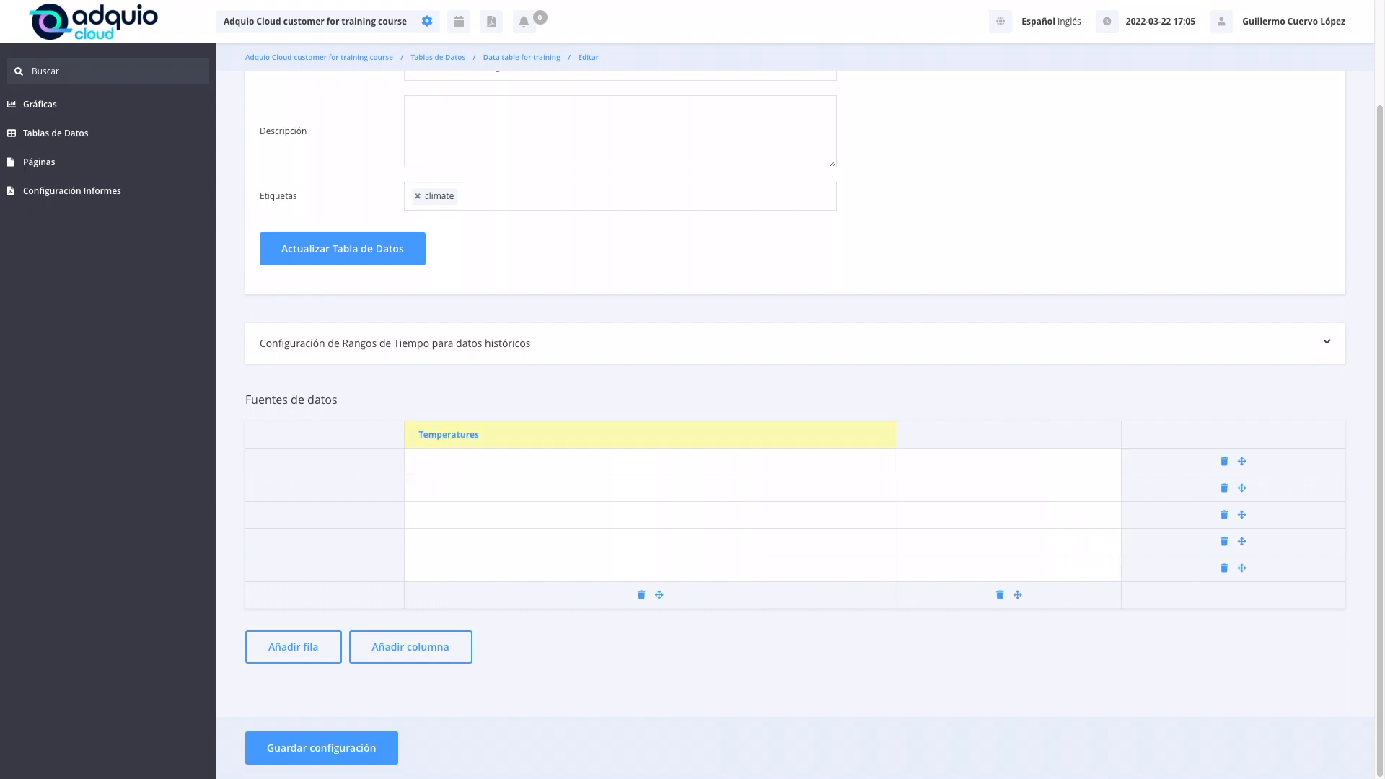
- Name the first two rows of the data sources table "Probe 1" and "Probe 2"
{"action": "left_click", "coordinate": [318, 462]}
{"action": "type", "text": "P"}
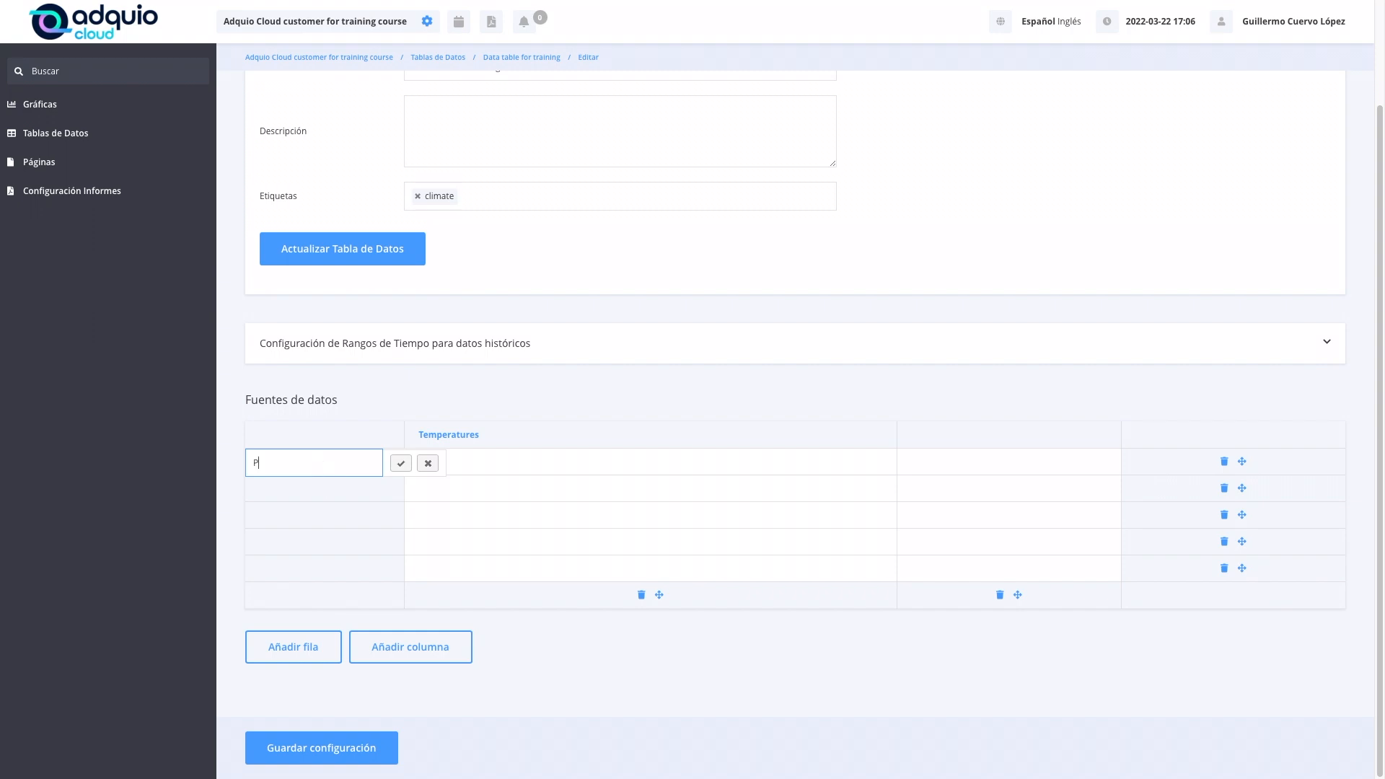
{"action": "type", "text": "robe 1"}
{"action": "key", "text": "Return"}
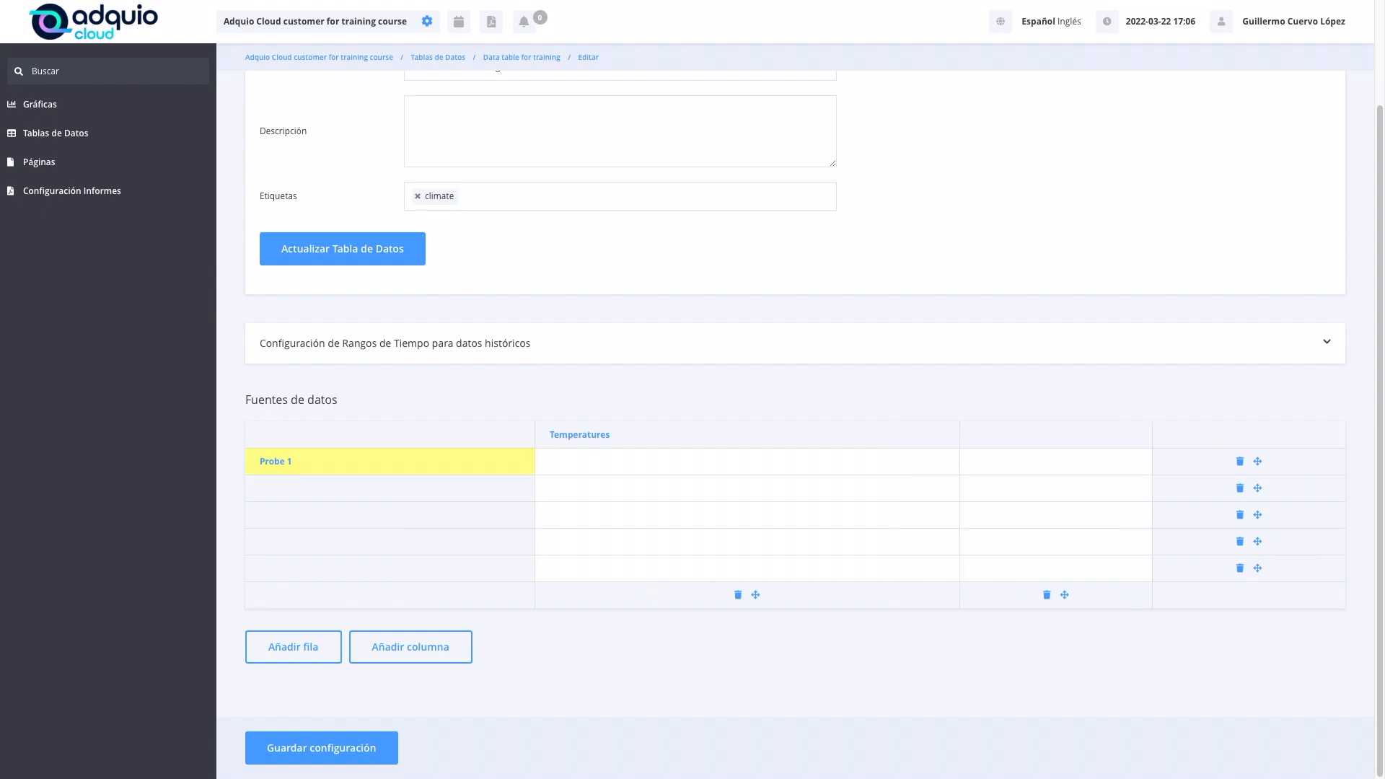
{"action": "left_click", "coordinate": [328, 490]}
{"action": "type", "text": "Probe 2"}
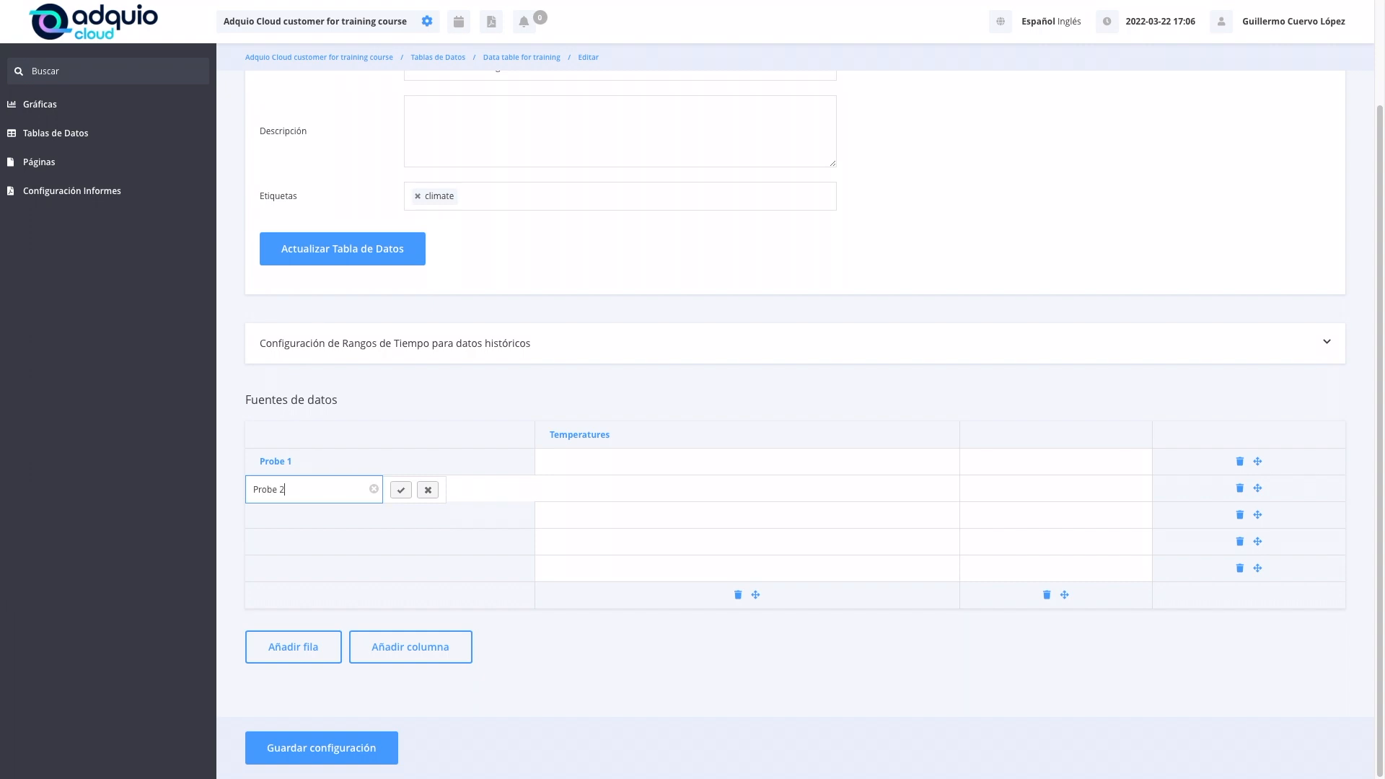
{"action": "key", "text": "Return"}
- Name the third and fourth rows of the data sources table "Probe 3" and "Probe 4"
{"action": "left_click", "coordinate": [361, 519]}
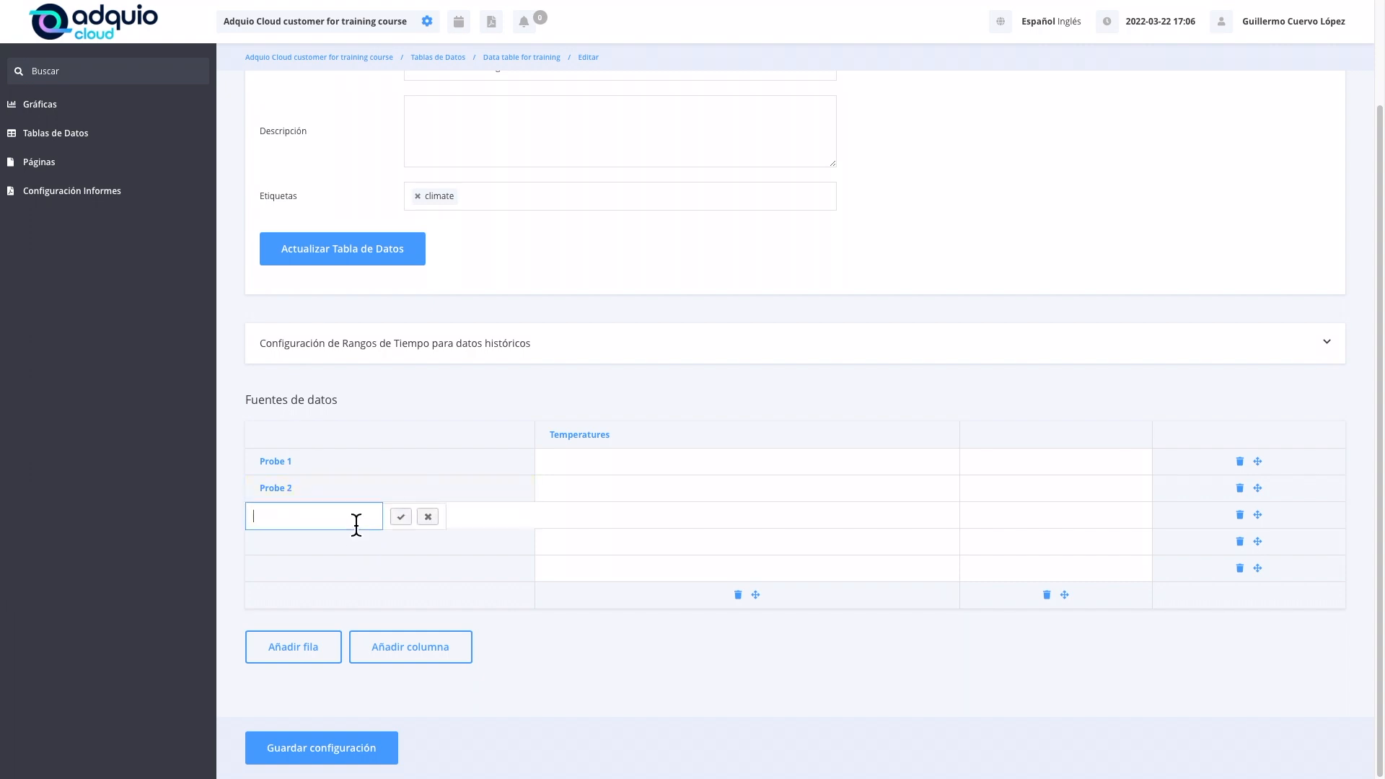
{"action": "type", "text": "Probe 3"}
{"action": "key", "text": "Return"}
{"action": "left_click", "coordinate": [297, 550]}
{"action": "type", "text": "Prop"}
{"action": "key", "text": "BackSpace"}
{"action": "key", "text": "BackSpace"}
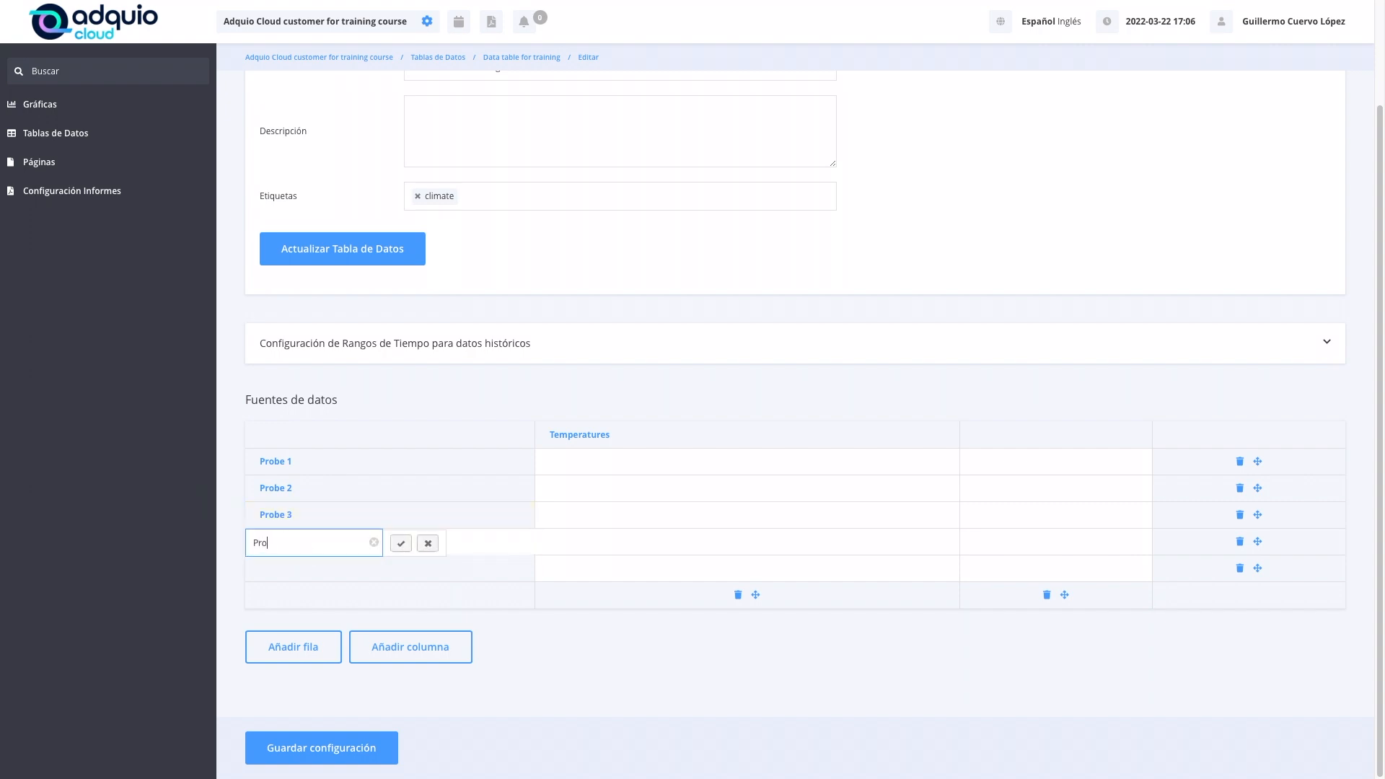
{"action": "type", "text": "obe 4"}
{"action": "key", "text": "Return"}
- Name the fifth row of the data sources table "CPU Temp."
{"action": "left_click", "coordinate": [337, 580]}
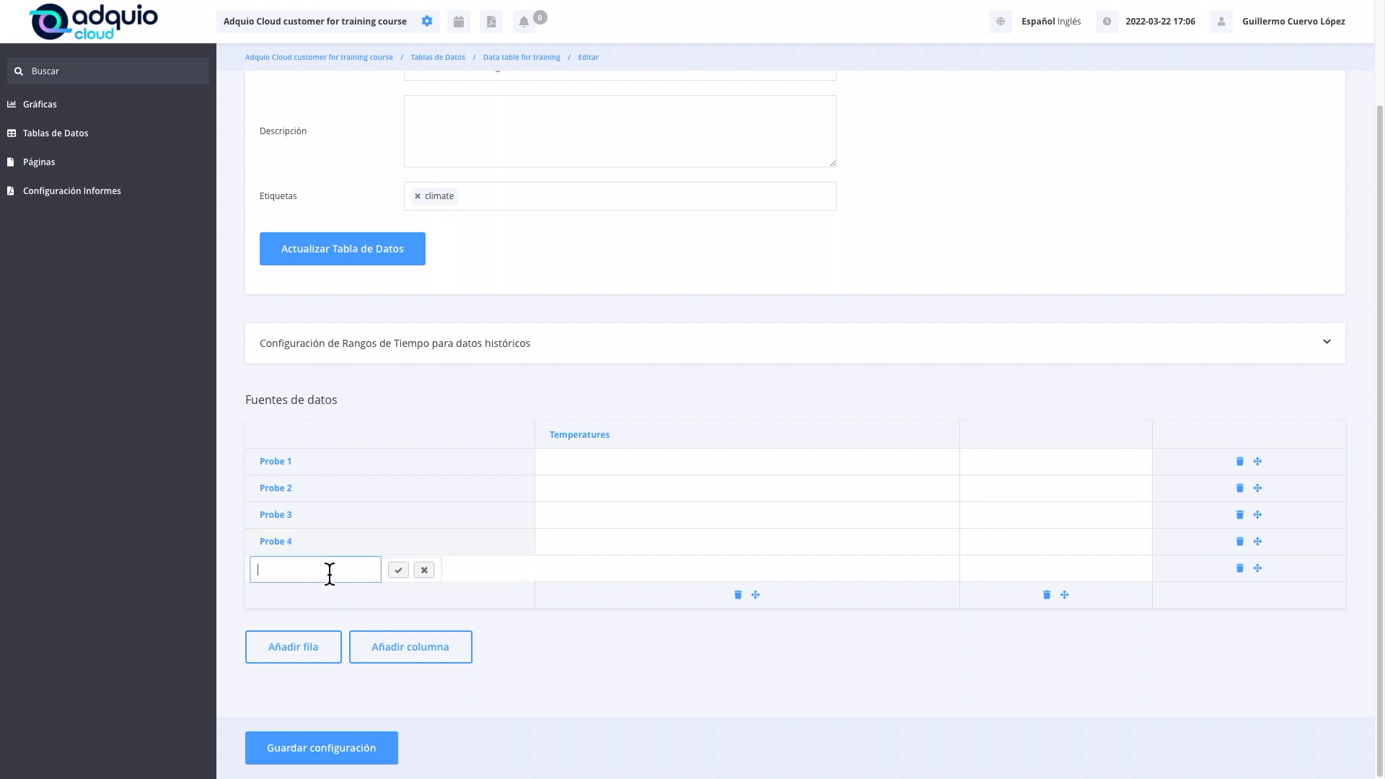
{"action": "type", "text": "CPU Temp."}
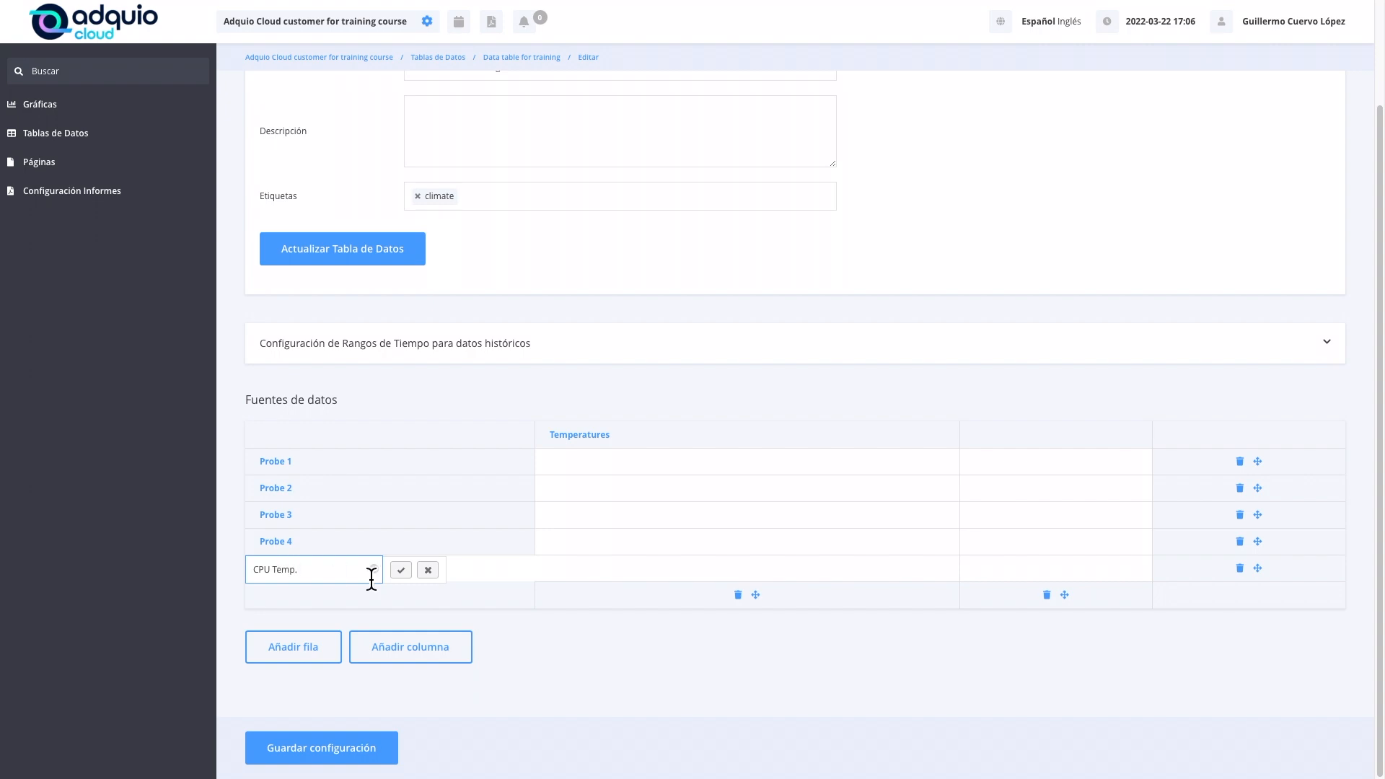
{"action": "left_click", "coordinate": [401, 569]}
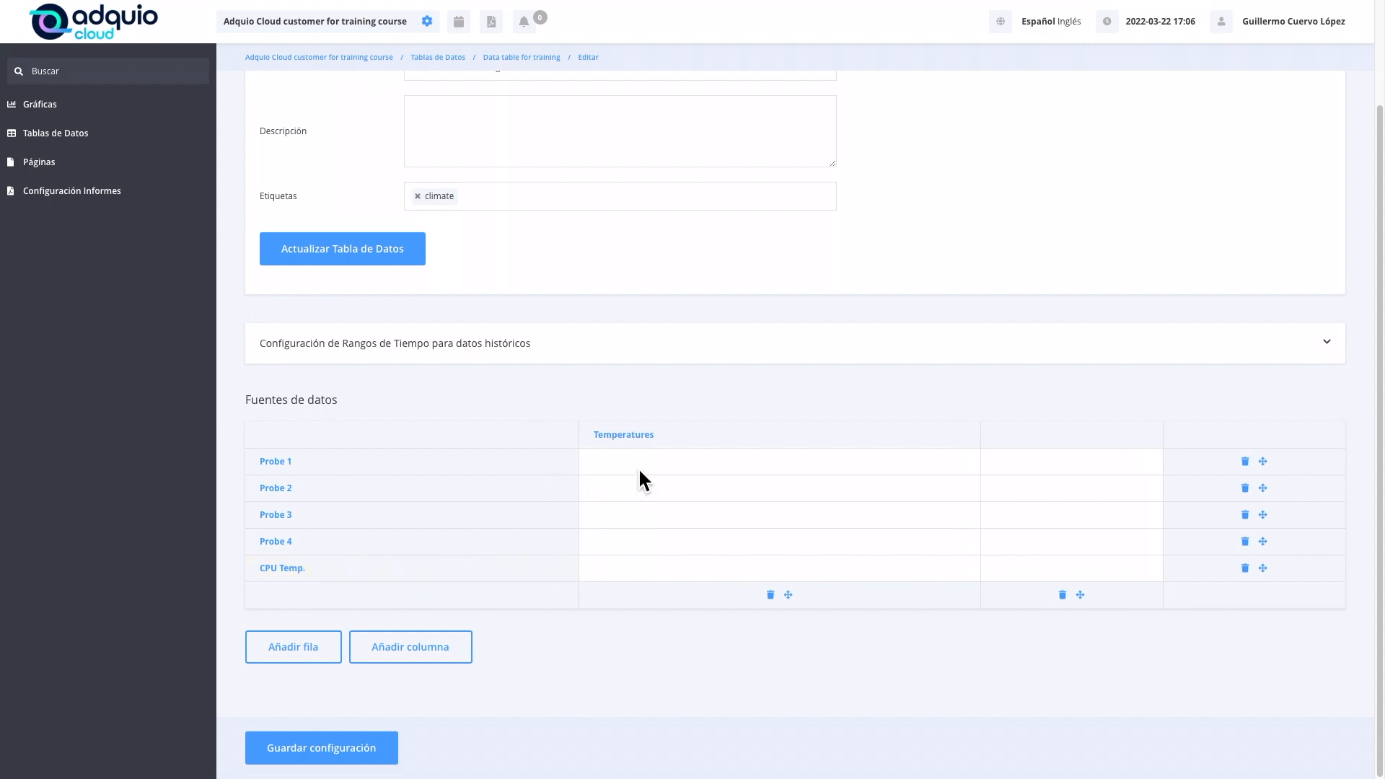
- Assign the variable IO - PT01 to the Probe 1 temperature cell and save it
{"action": "left_click", "coordinate": [689, 483]}
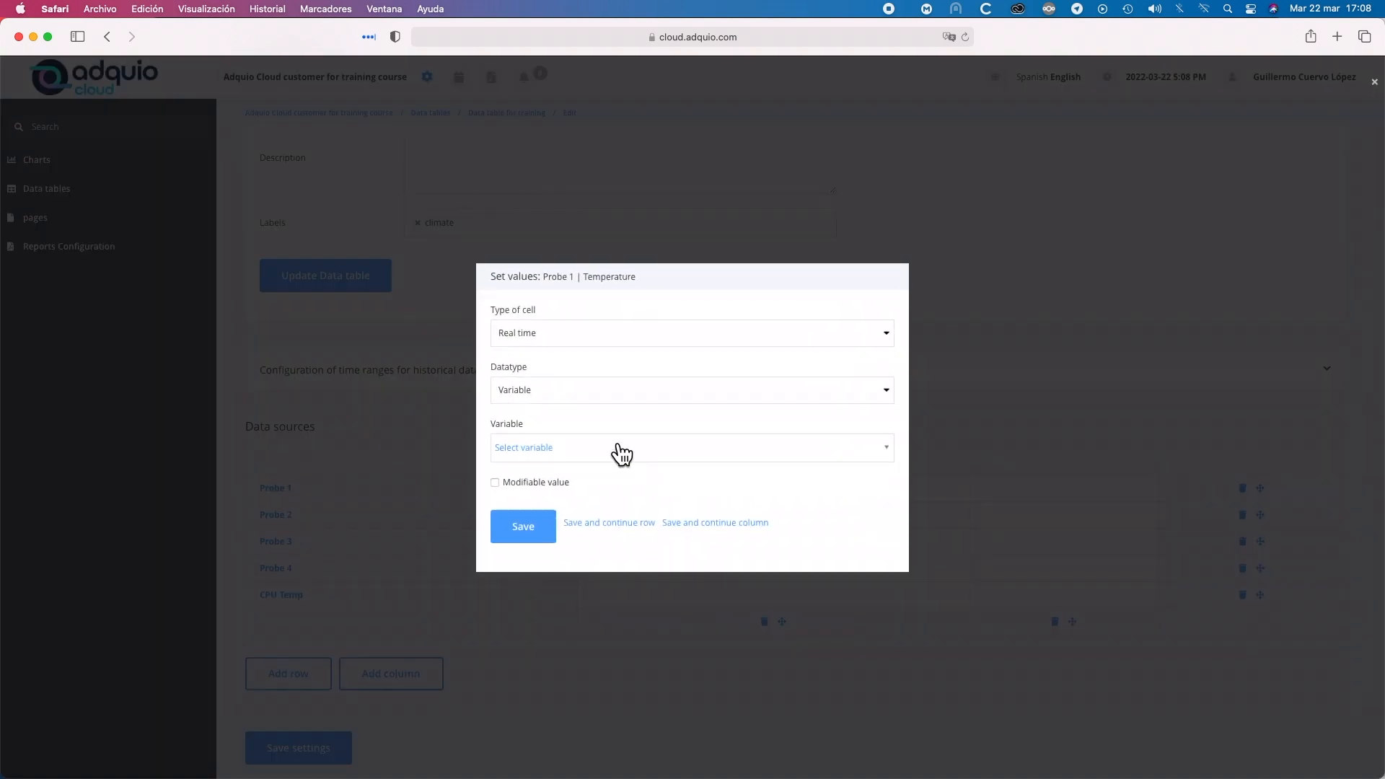
{"action": "left_click", "coordinate": [615, 448]}
{"action": "type", "text": "PT"}
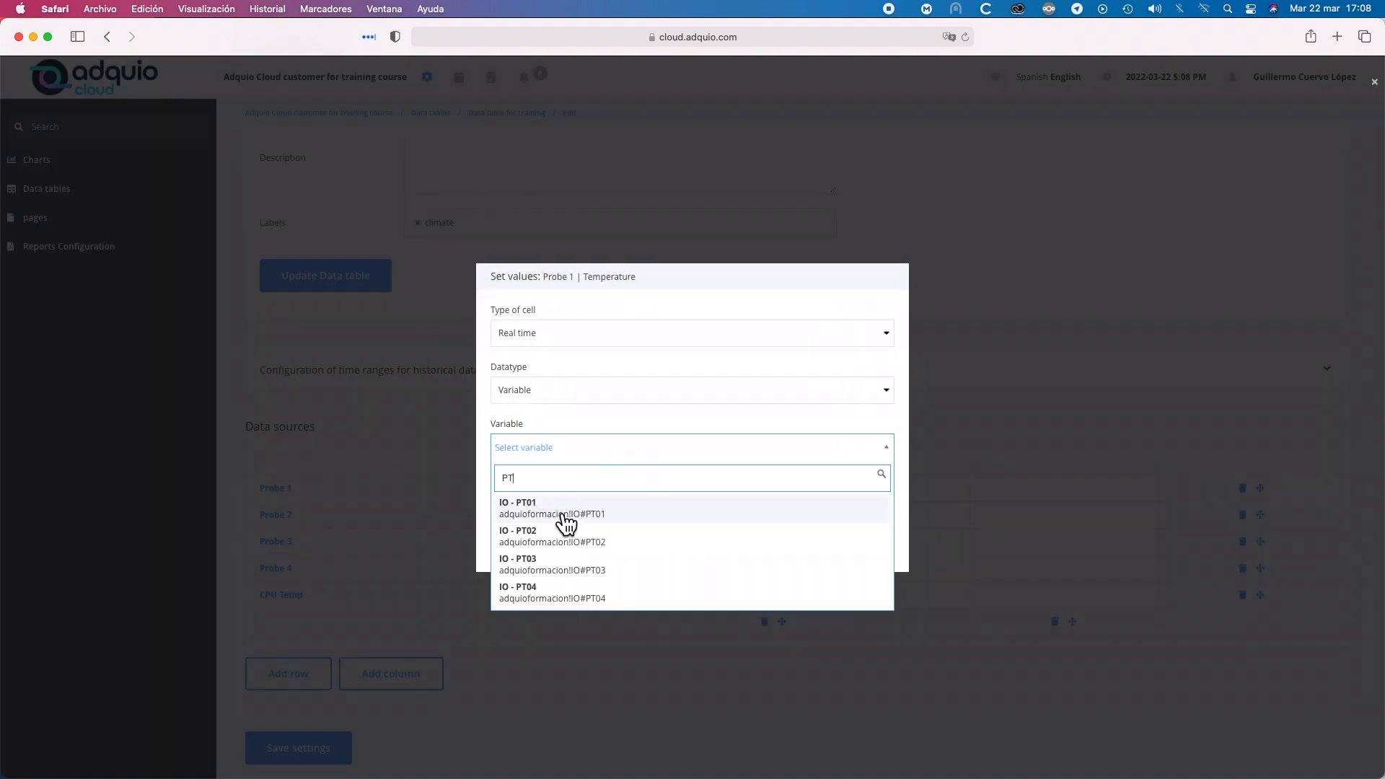
{"action": "left_click", "coordinate": [565, 513]}
{"action": "left_click", "coordinate": [523, 527]}
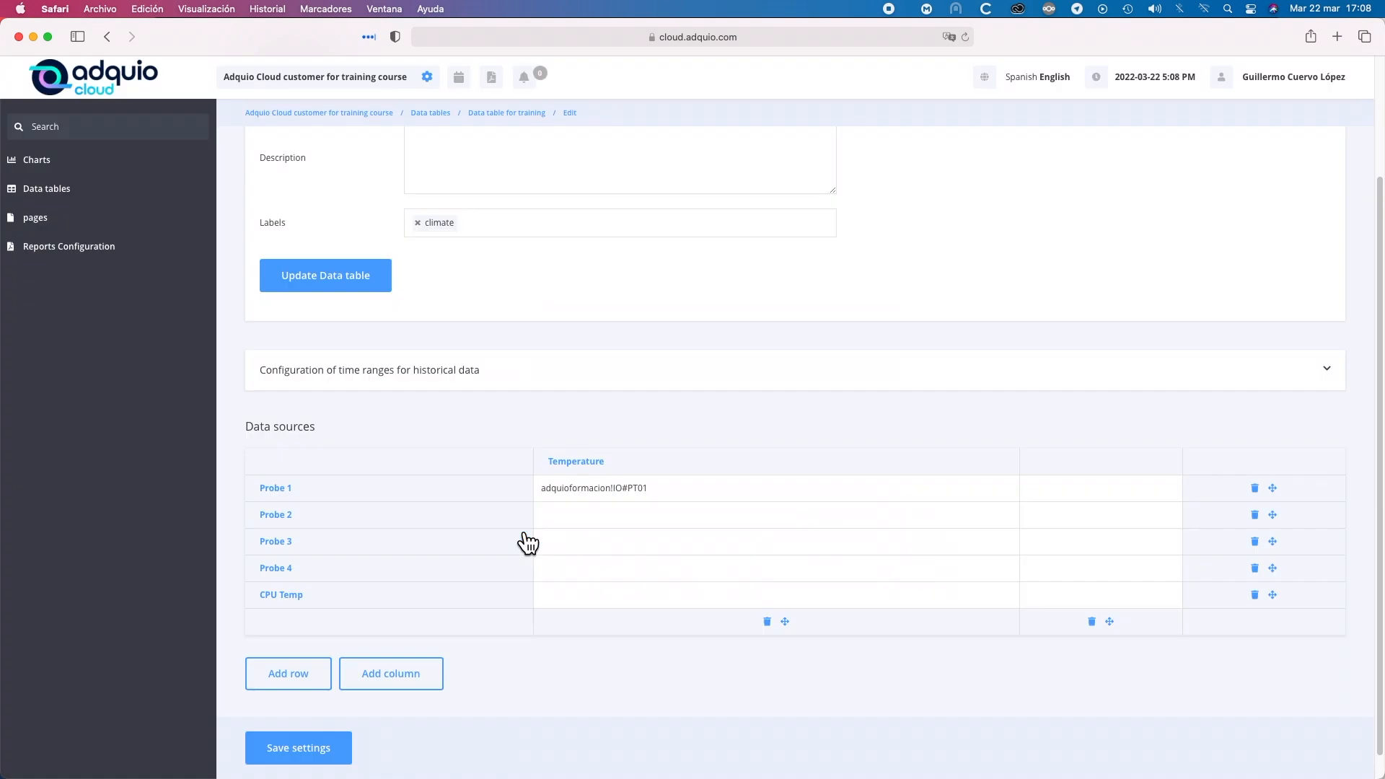
- Assign the variable IO - PT02 to the Probe 2 temperature cell and save it
{"action": "left_click", "coordinate": [572, 512]}
{"action": "left_click", "coordinate": [566, 461]}
{"action": "type", "text": "PT"}
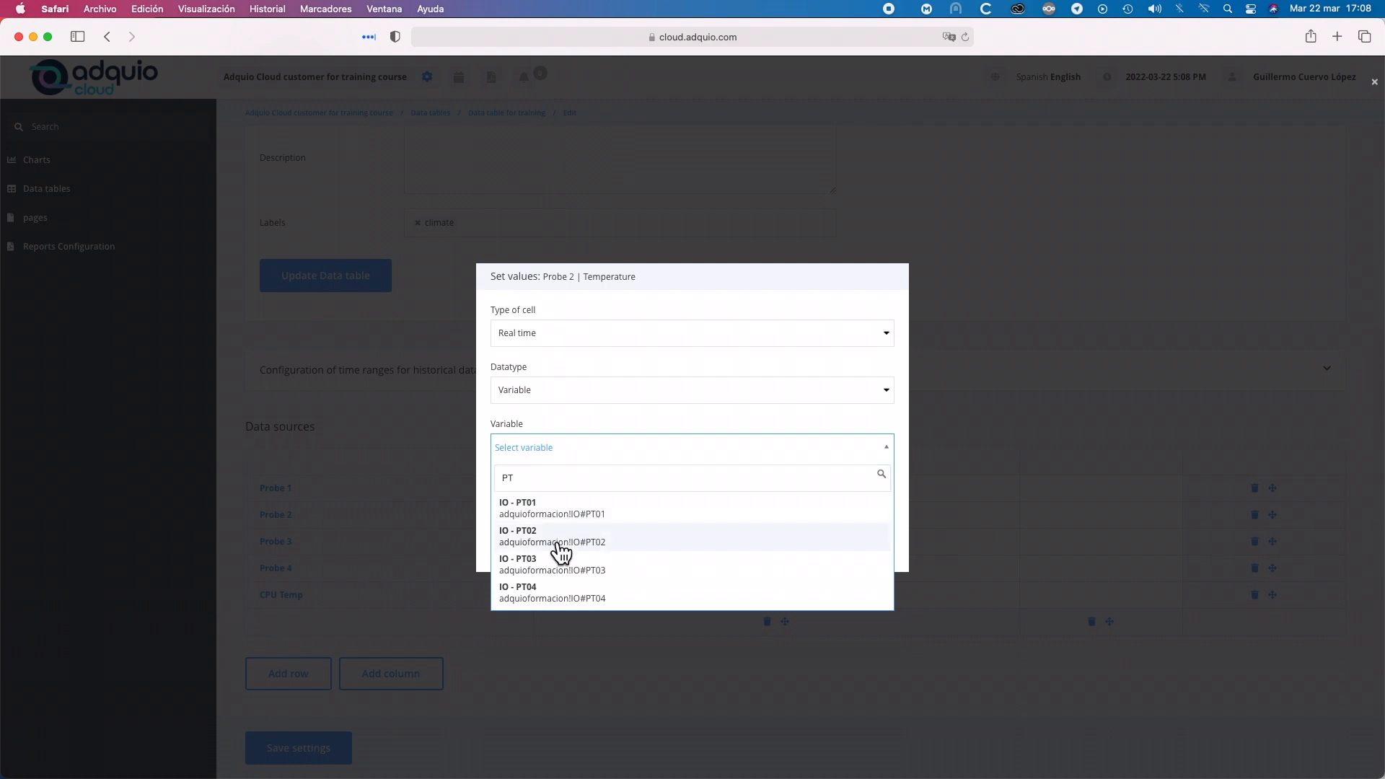
{"action": "left_click", "coordinate": [561, 537]}
{"action": "left_click", "coordinate": [538, 530]}
- Assign the variable IO - PT03 to the Probe 3 temperature cell and save it
{"action": "left_click", "coordinate": [556, 491]}
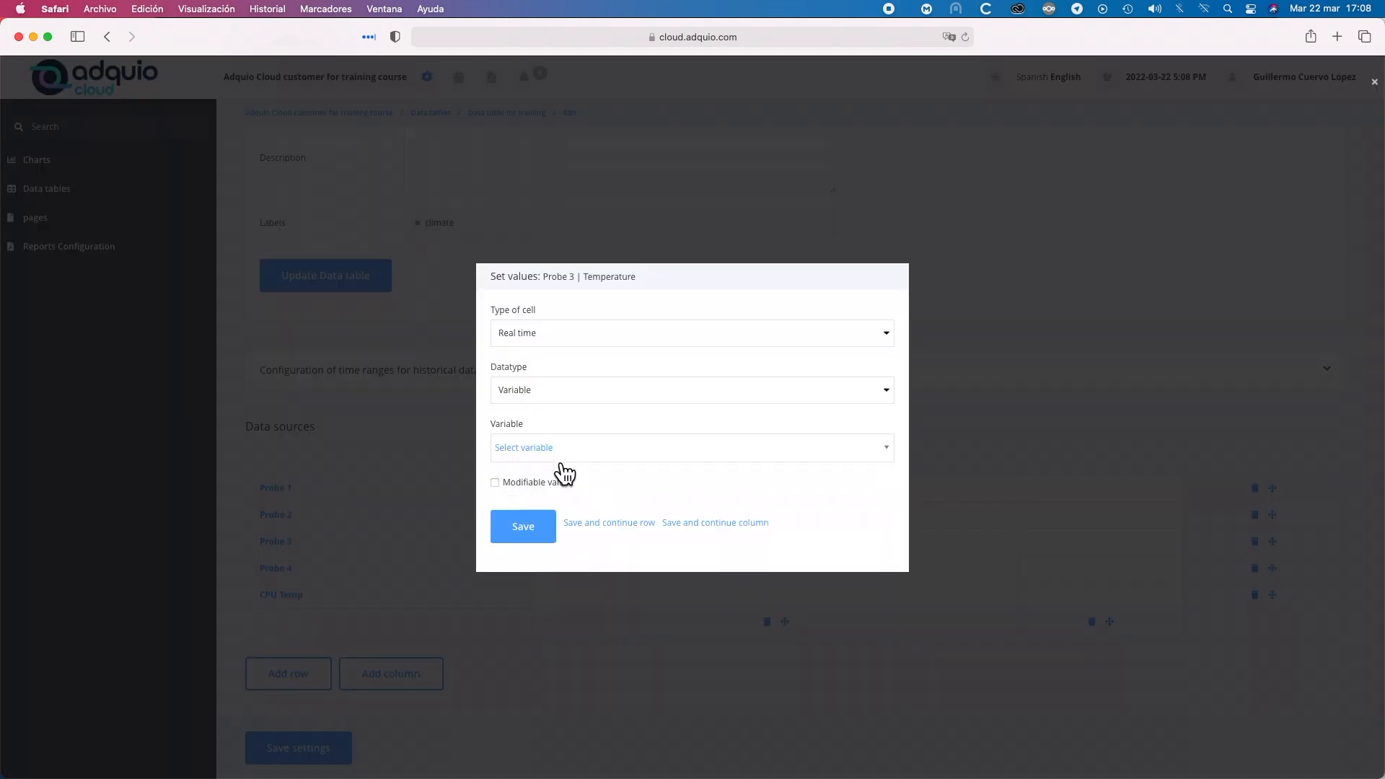
{"action": "left_click", "coordinate": [559, 454]}
{"action": "type", "text": "PT"}
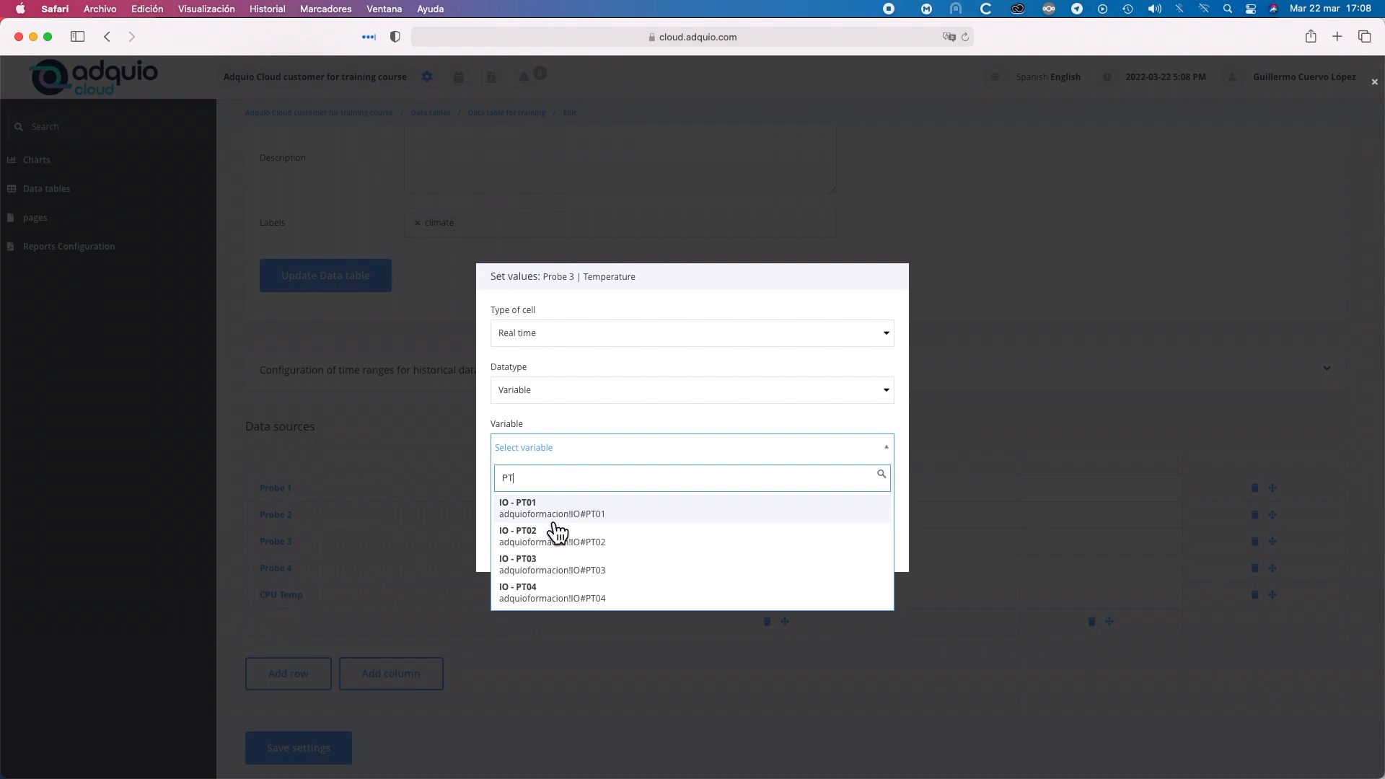
{"action": "left_click", "coordinate": [552, 567]}
{"action": "left_click", "coordinate": [524, 527]}
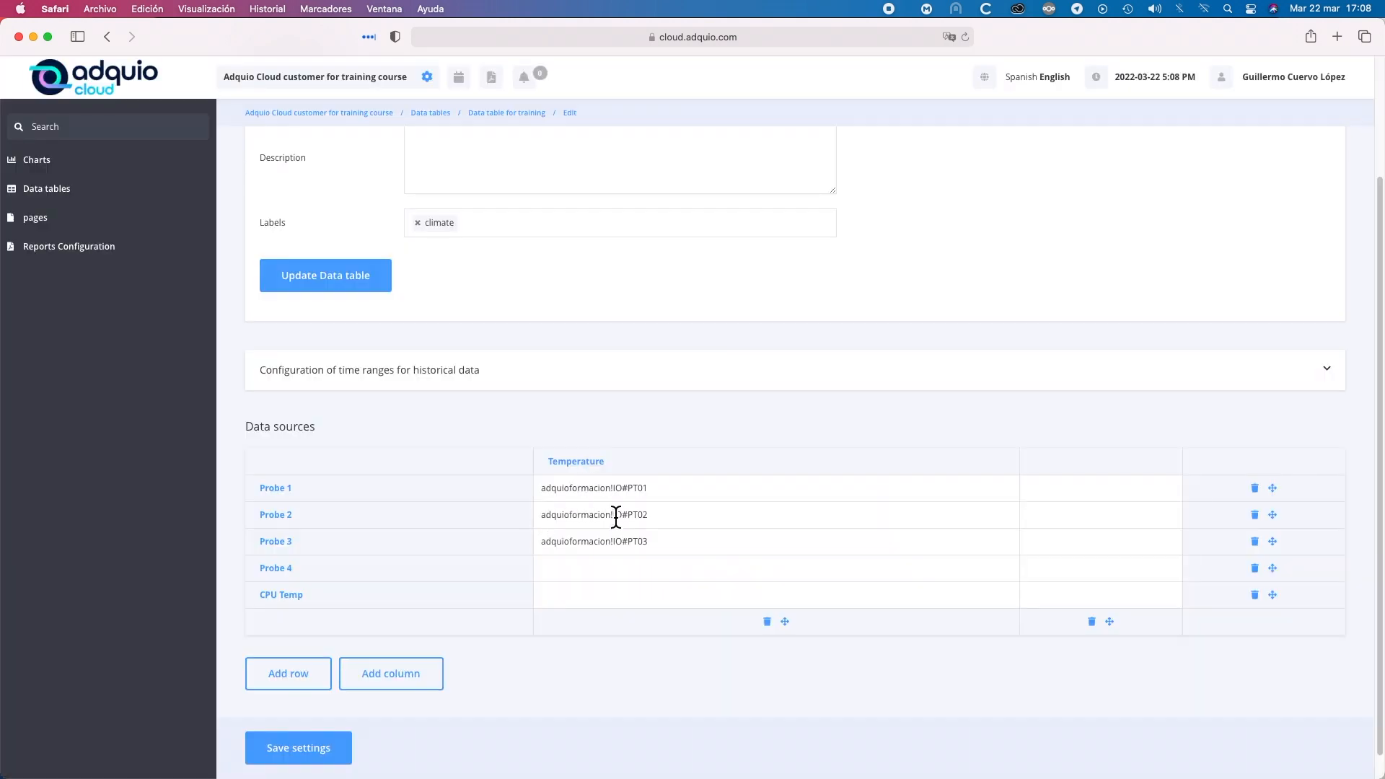
- Assign the variable IO - PT04 to the Probe 4 temperature cell and save it
{"action": "left_click", "coordinate": [586, 574]}
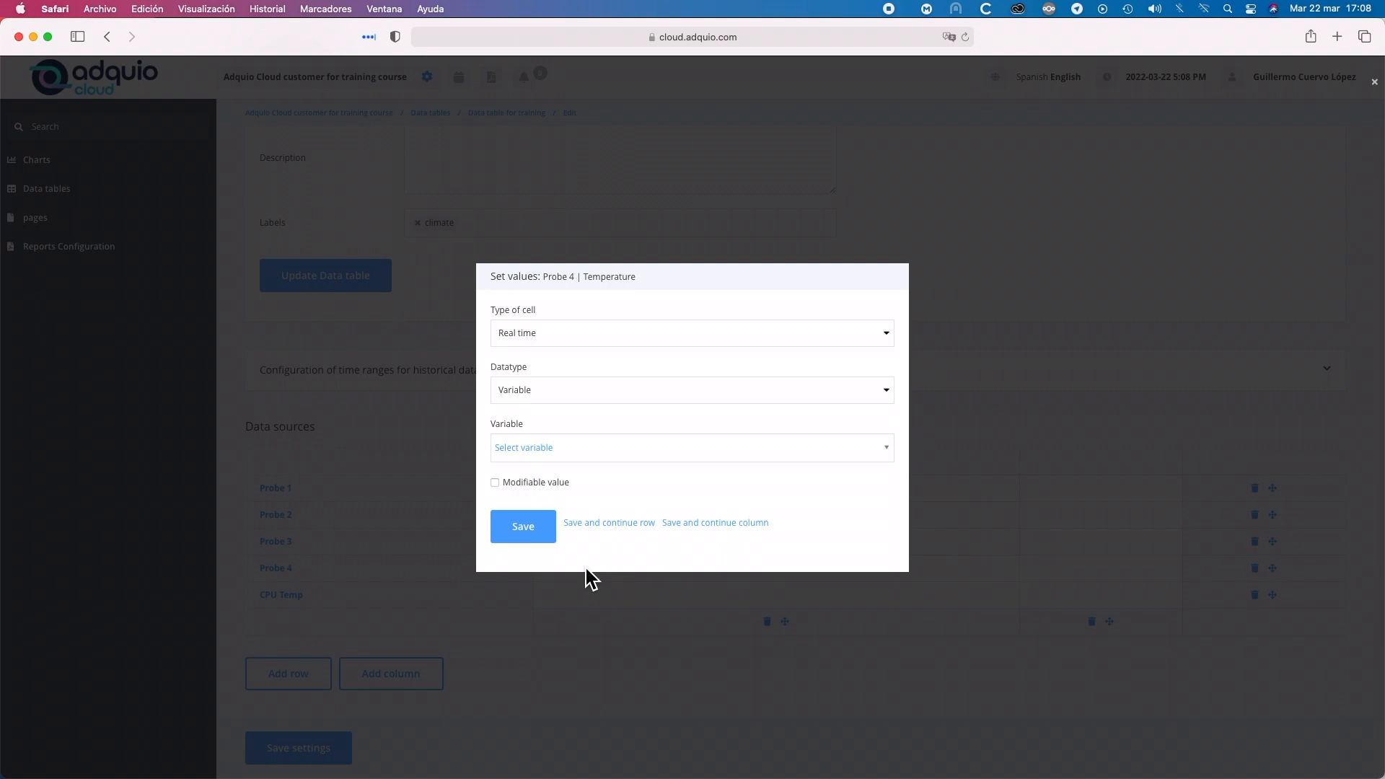
{"action": "left_click", "coordinate": [513, 456]}
{"action": "type", "text": "PT"}
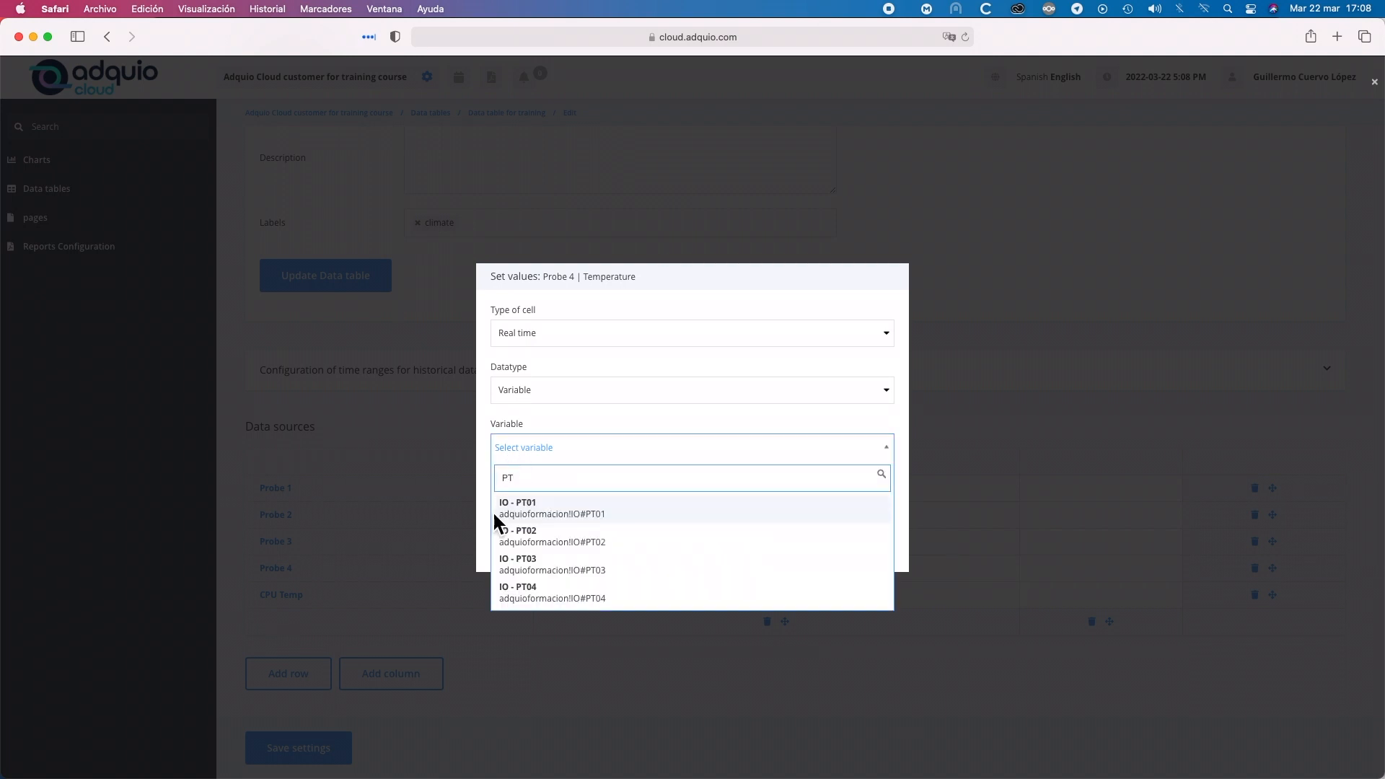
{"action": "left_click", "coordinate": [527, 591]}
{"action": "left_click", "coordinate": [530, 537]}
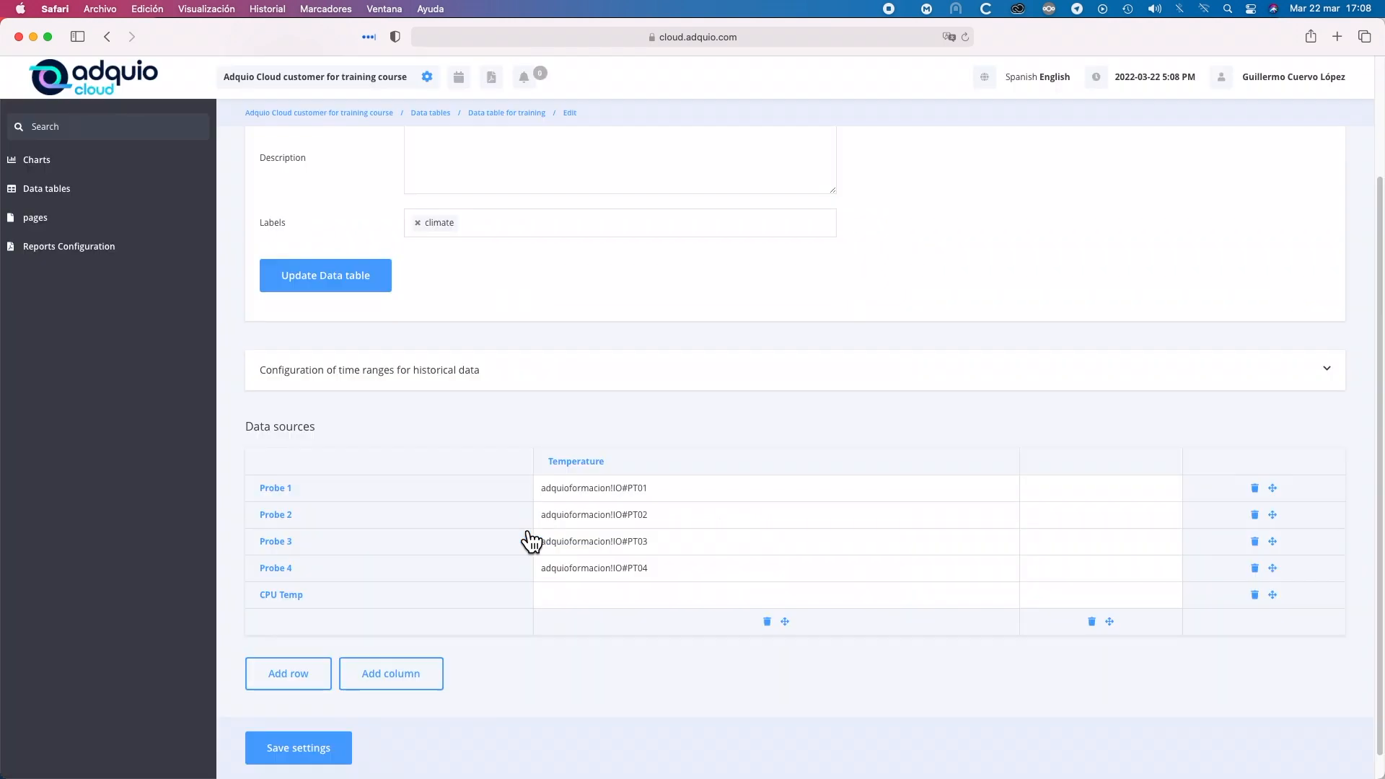
- Assign the variable Statistics - CPU temperature to the CPU Temp row's temperature cell and save it
{"action": "left_click", "coordinate": [594, 593]}
{"action": "left_click", "coordinate": [569, 456]}
{"action": "type", "text": "cpu"}
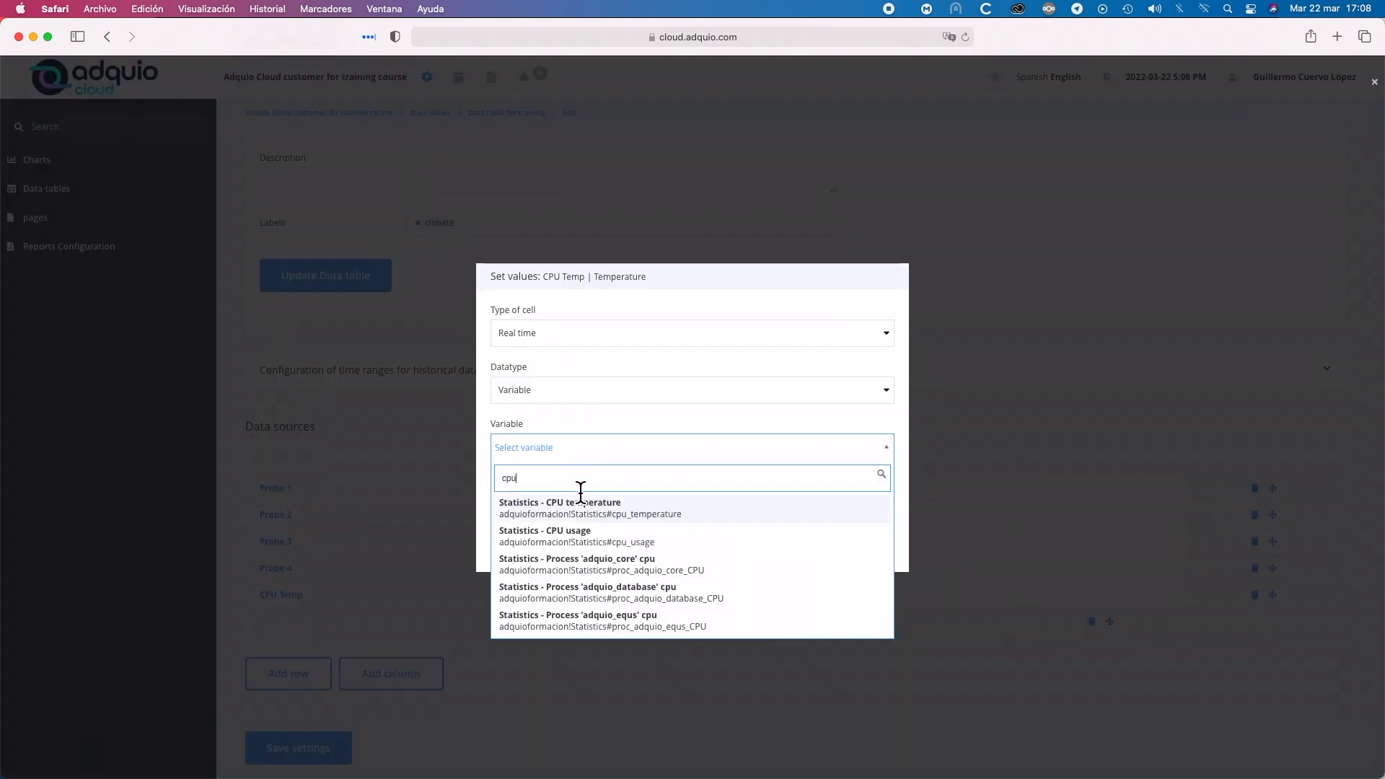
{"action": "left_click", "coordinate": [585, 509]}
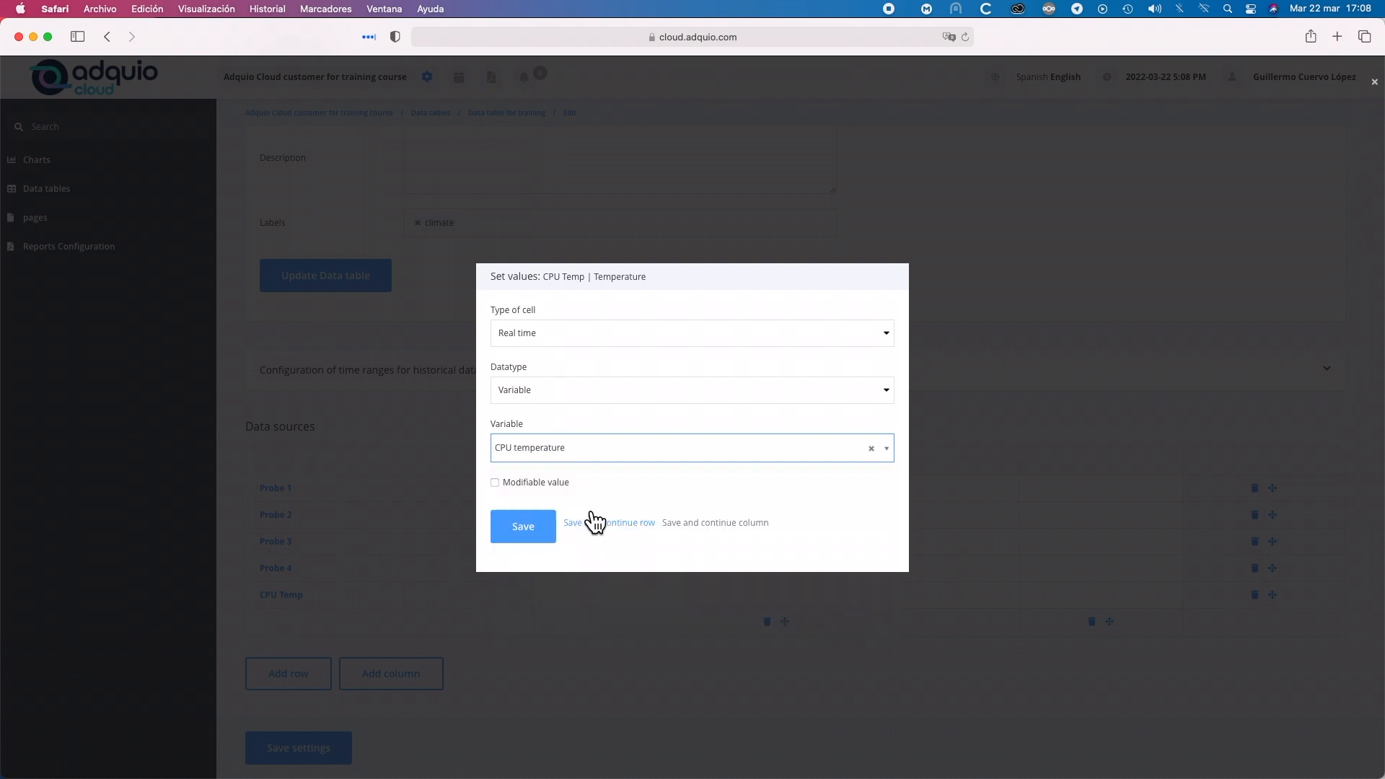
{"action": "left_click", "coordinate": [540, 539]}
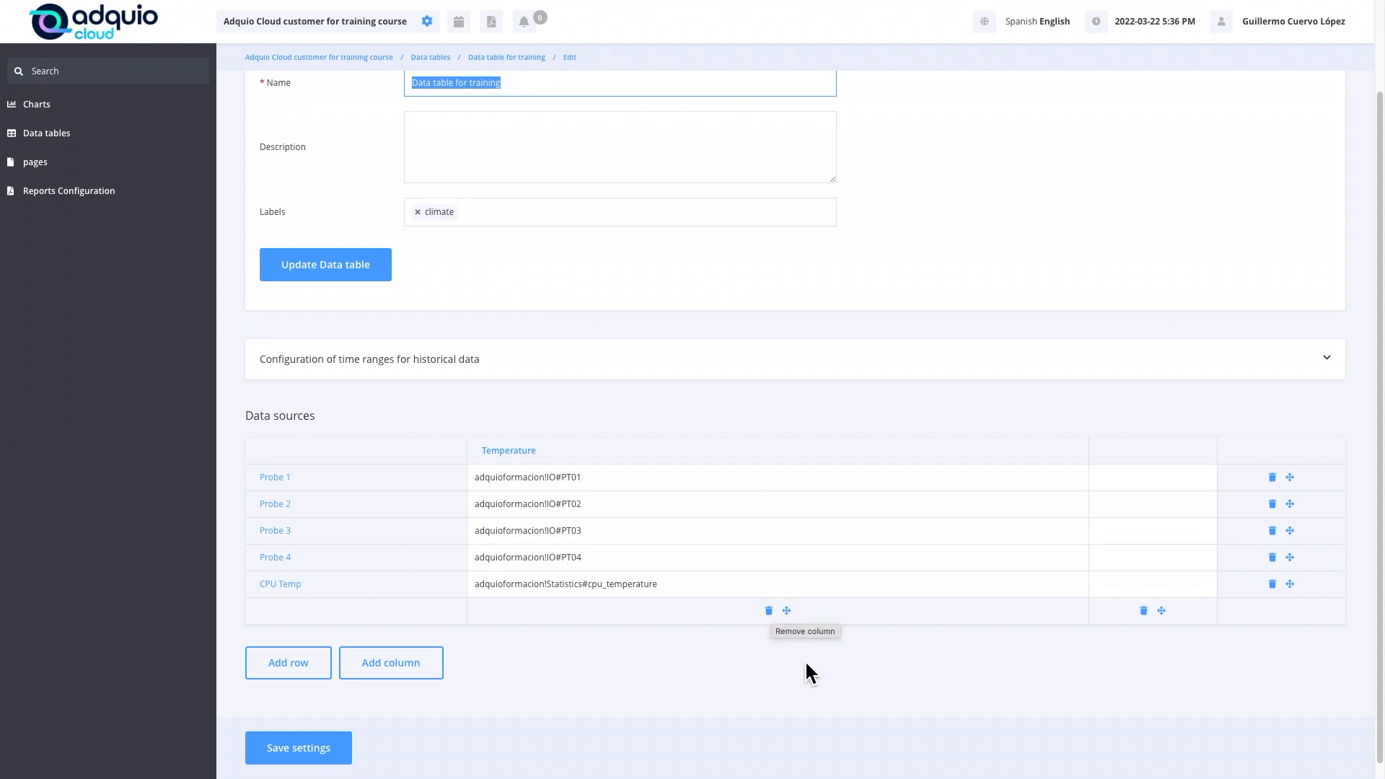
- Remove the empty second data column and move the CPU Temp row above Probe 1 in the data sources table
{"action": "left_click", "coordinate": [1143, 610]}
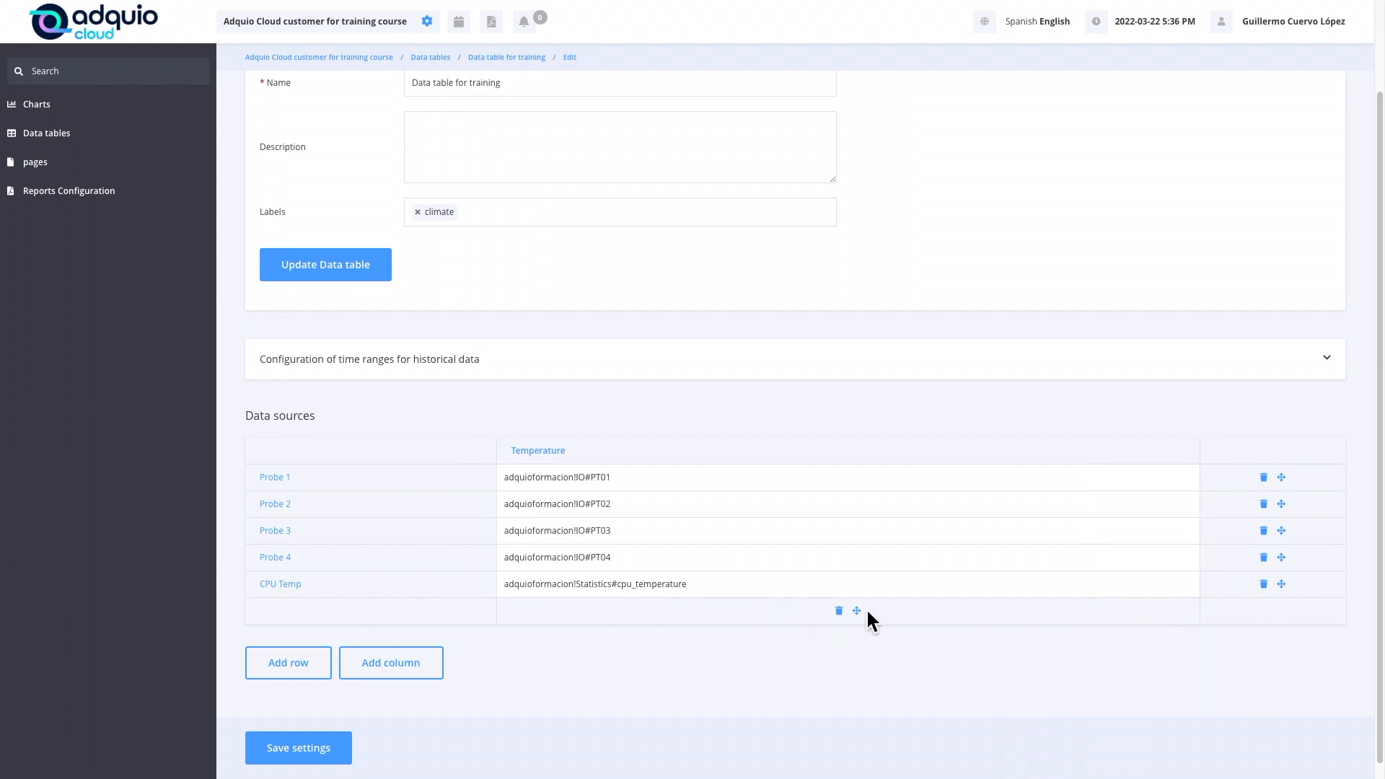
{"action": "mouse_move", "coordinate": [857, 611]}
{"action": "left_mouse_down"}
{"action": "mouse_move", "coordinate": [1079, 606]}
{"action": "mouse_move", "coordinate": [983, 589]}
{"action": "mouse_move", "coordinate": [723, 616]}
{"action": "mouse_move", "coordinate": [878, 599]}
{"action": "mouse_move", "coordinate": [940, 608]}
{"action": "mouse_move", "coordinate": [859, 612]}
{"action": "left_mouse_up"}
{"action": "left_click_drag", "start_coordinate": [1289, 592], "coordinate": [1284, 453]}
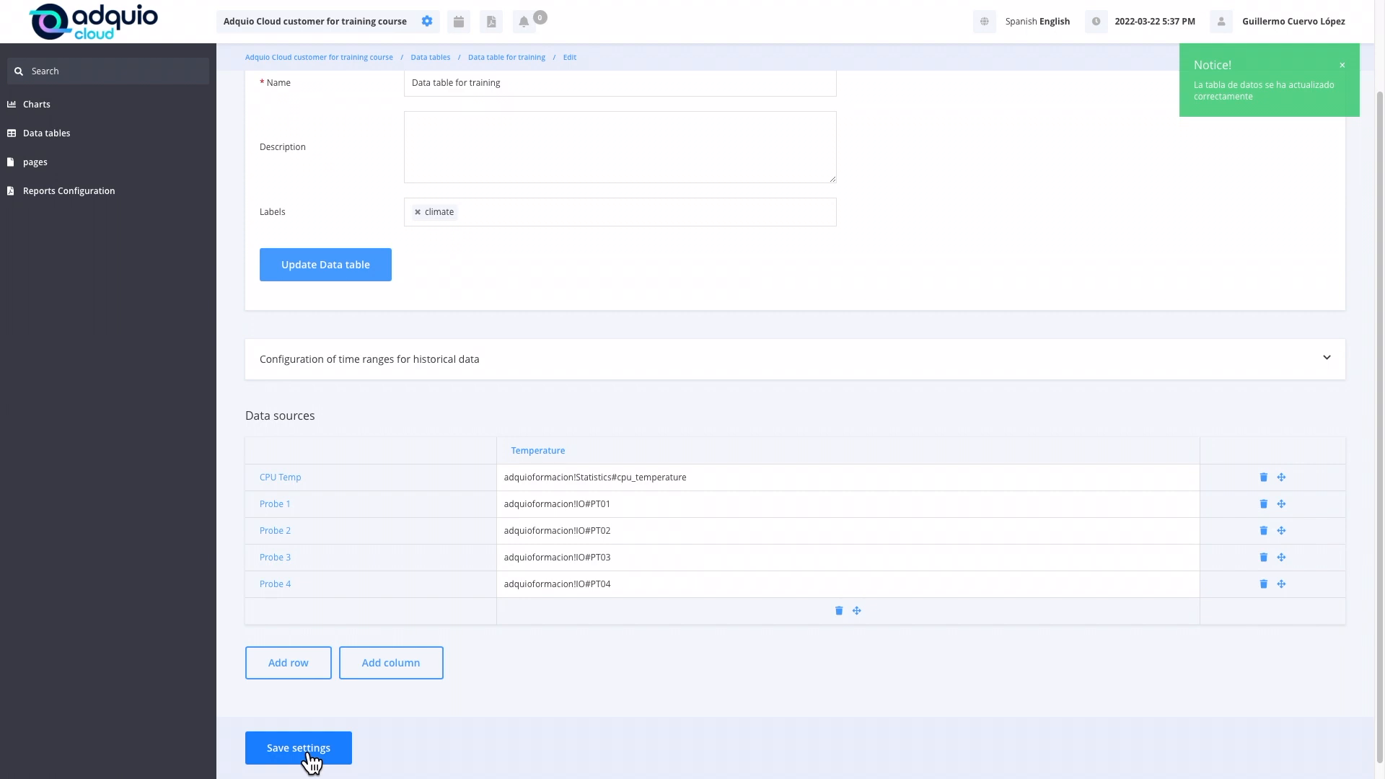
- Add a new row to the training data table and assign the variable IO - DO01 to its real-time Temperature cell
{"action": "left_click", "coordinate": [513, 61]}
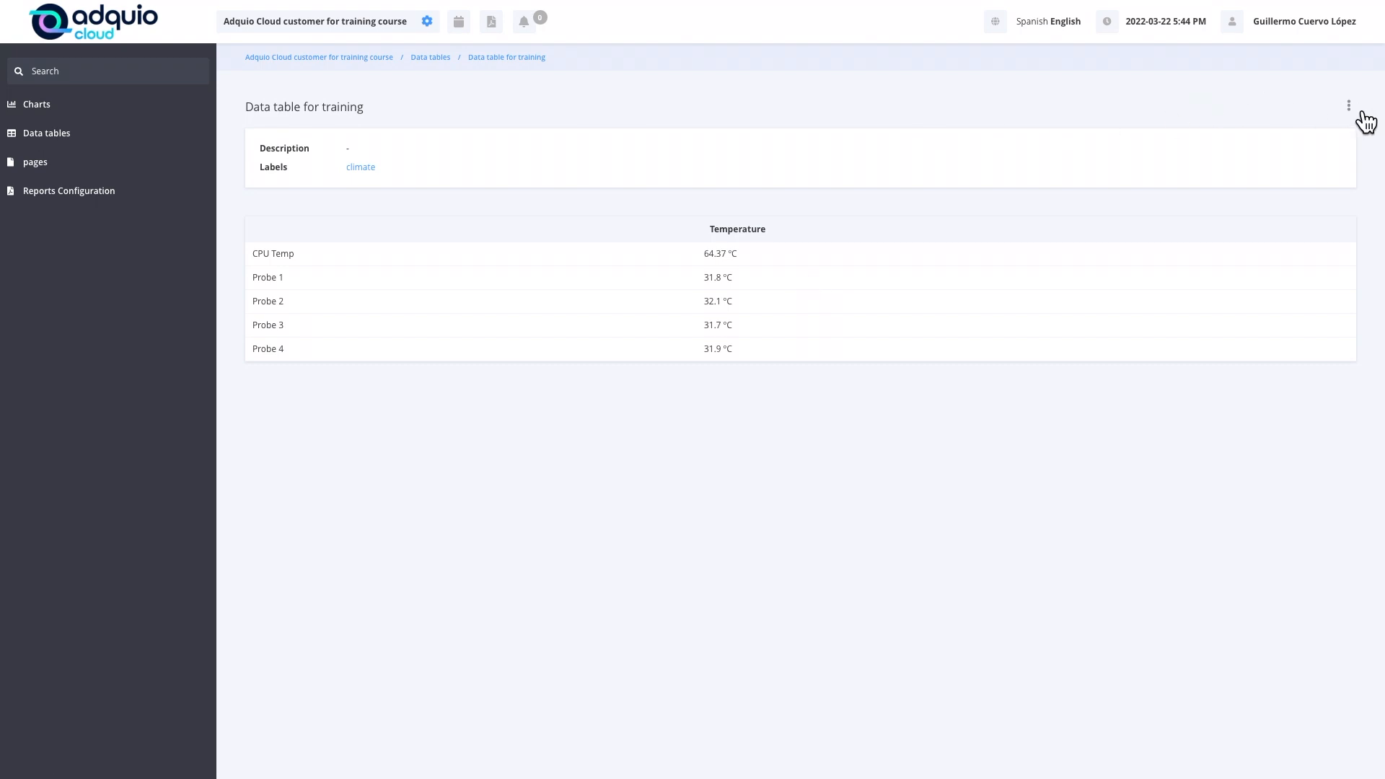
{"action": "left_click", "coordinate": [1360, 108]}
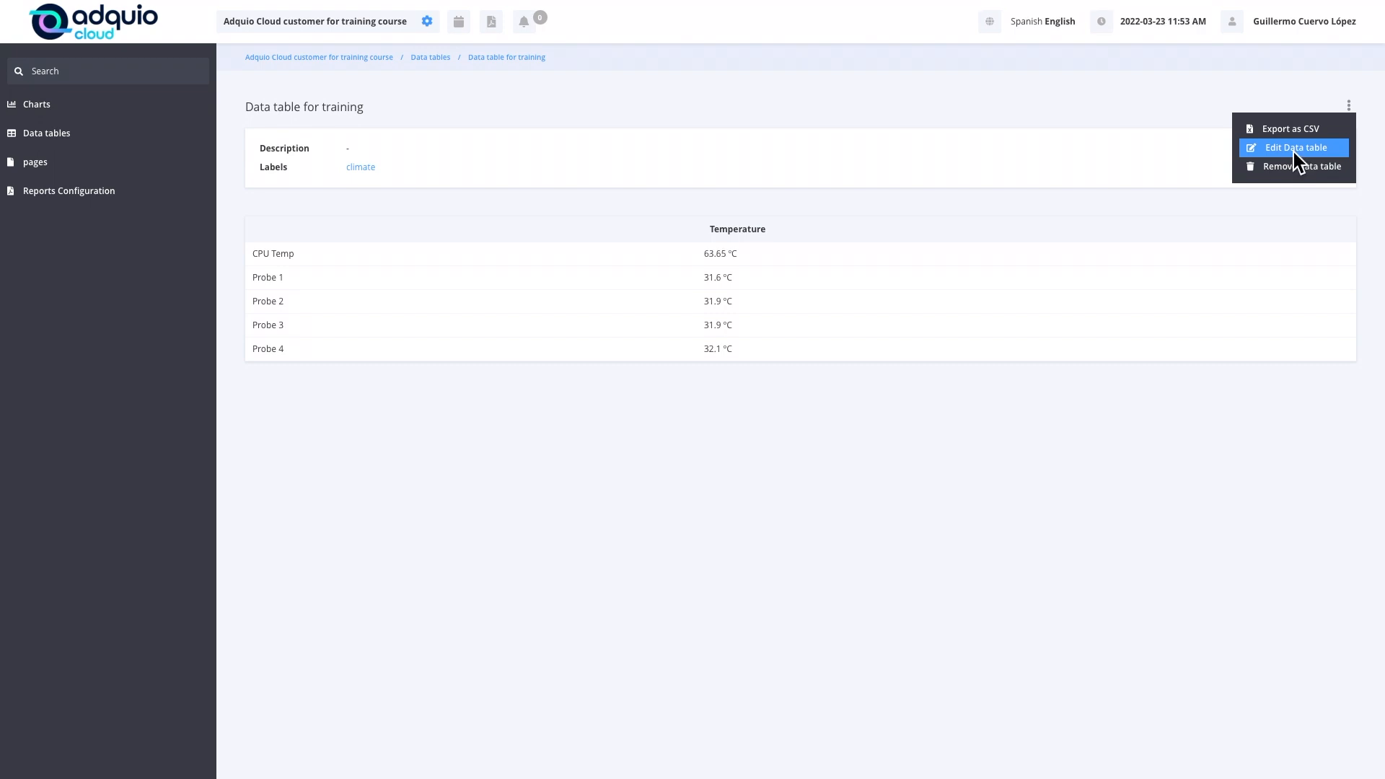
{"action": "left_click", "coordinate": [1292, 149]}
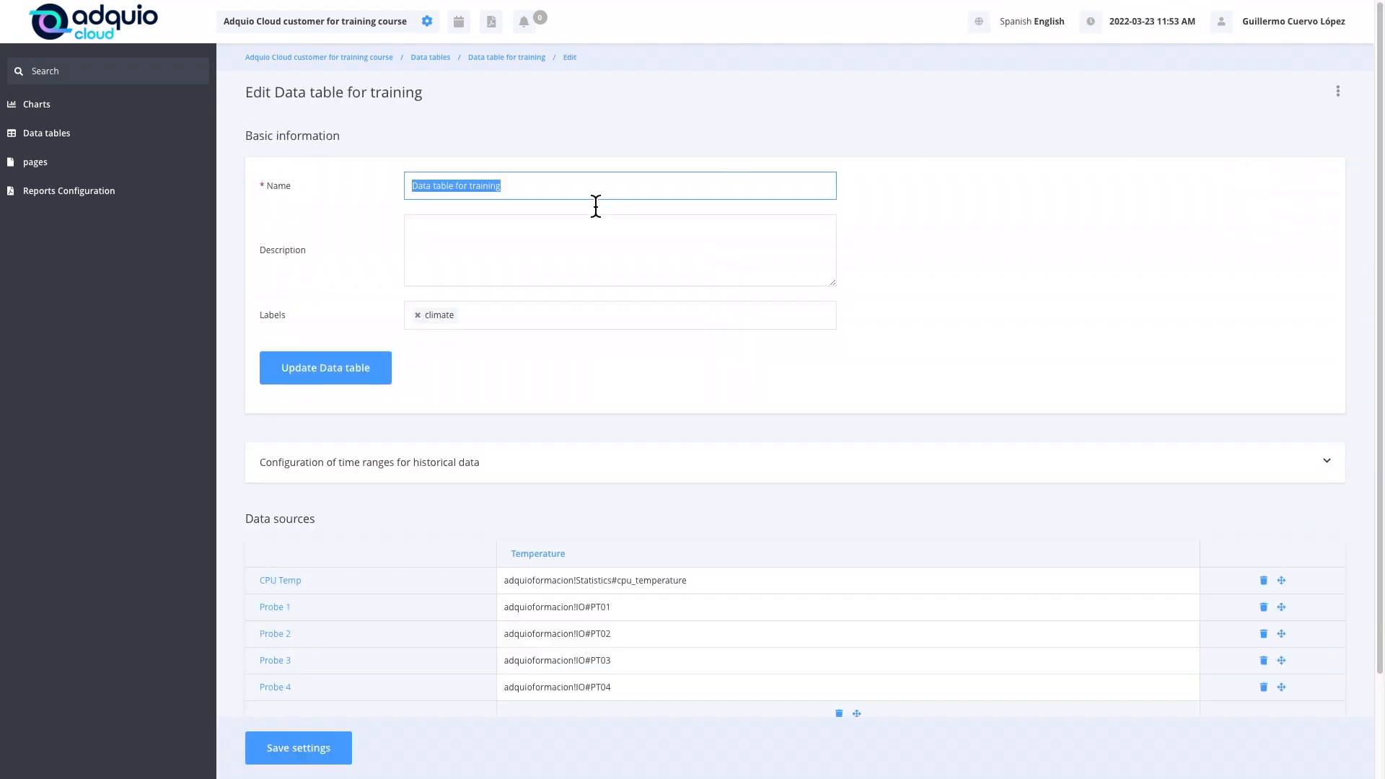
{"action": "scroll", "coordinate": [539, 522], "scroll_direction": "down", "scroll_amount": 2}
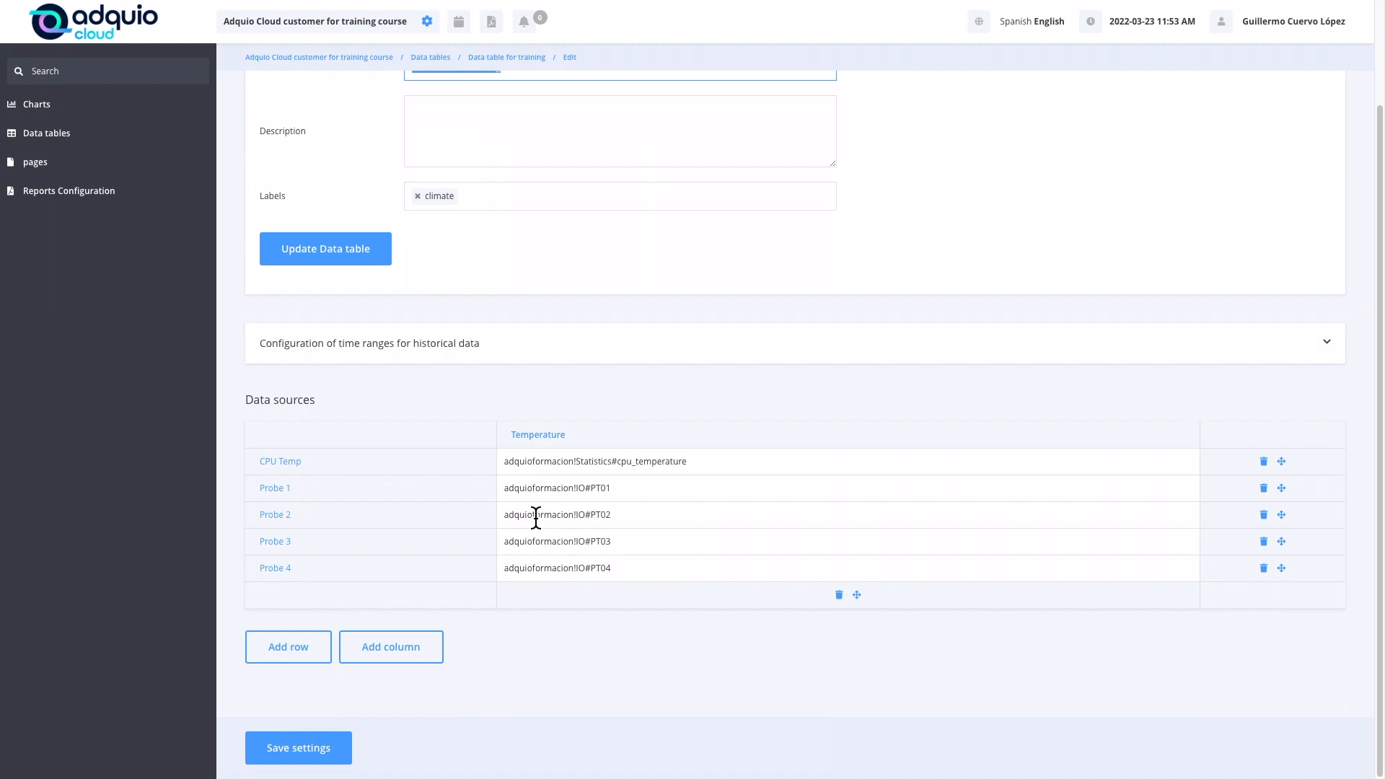
{"action": "left_click", "coordinate": [312, 657]}
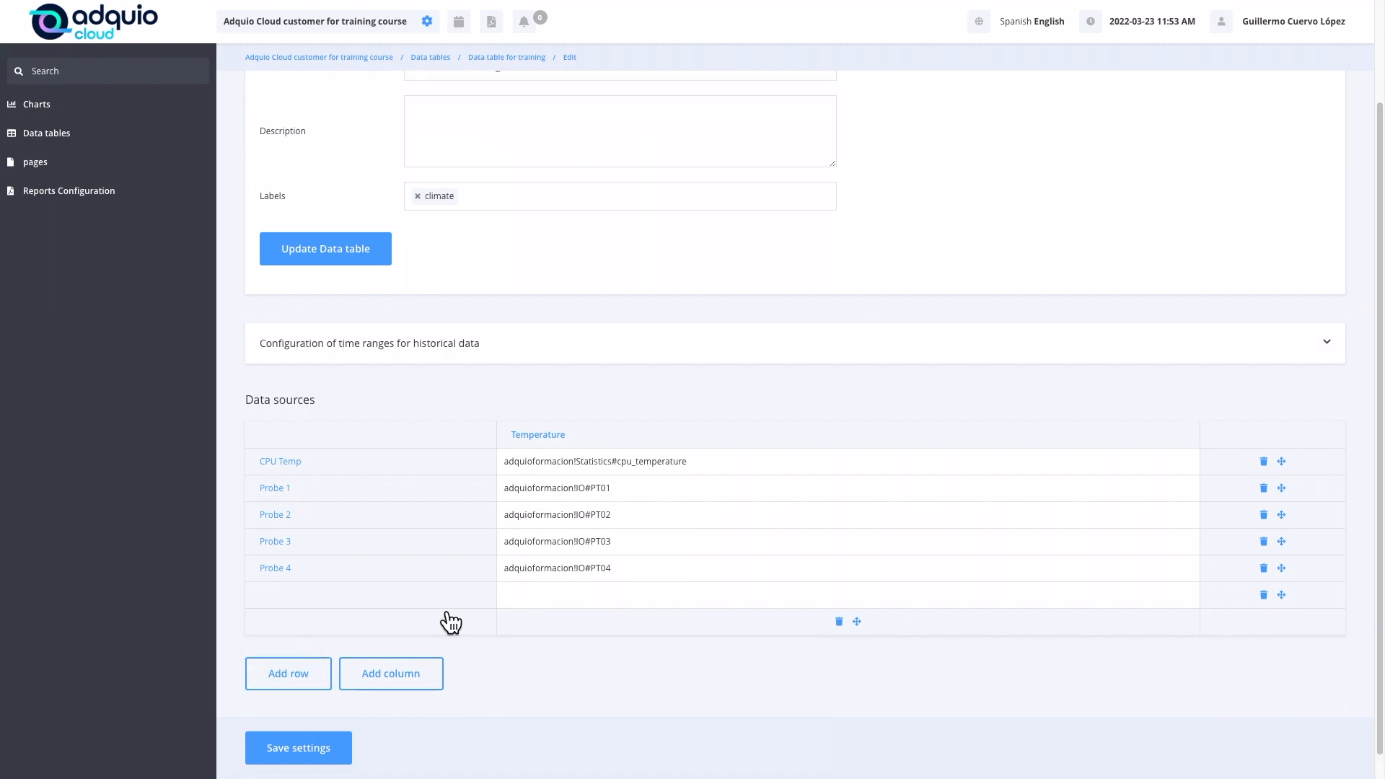
{"action": "left_click", "coordinate": [551, 596]}
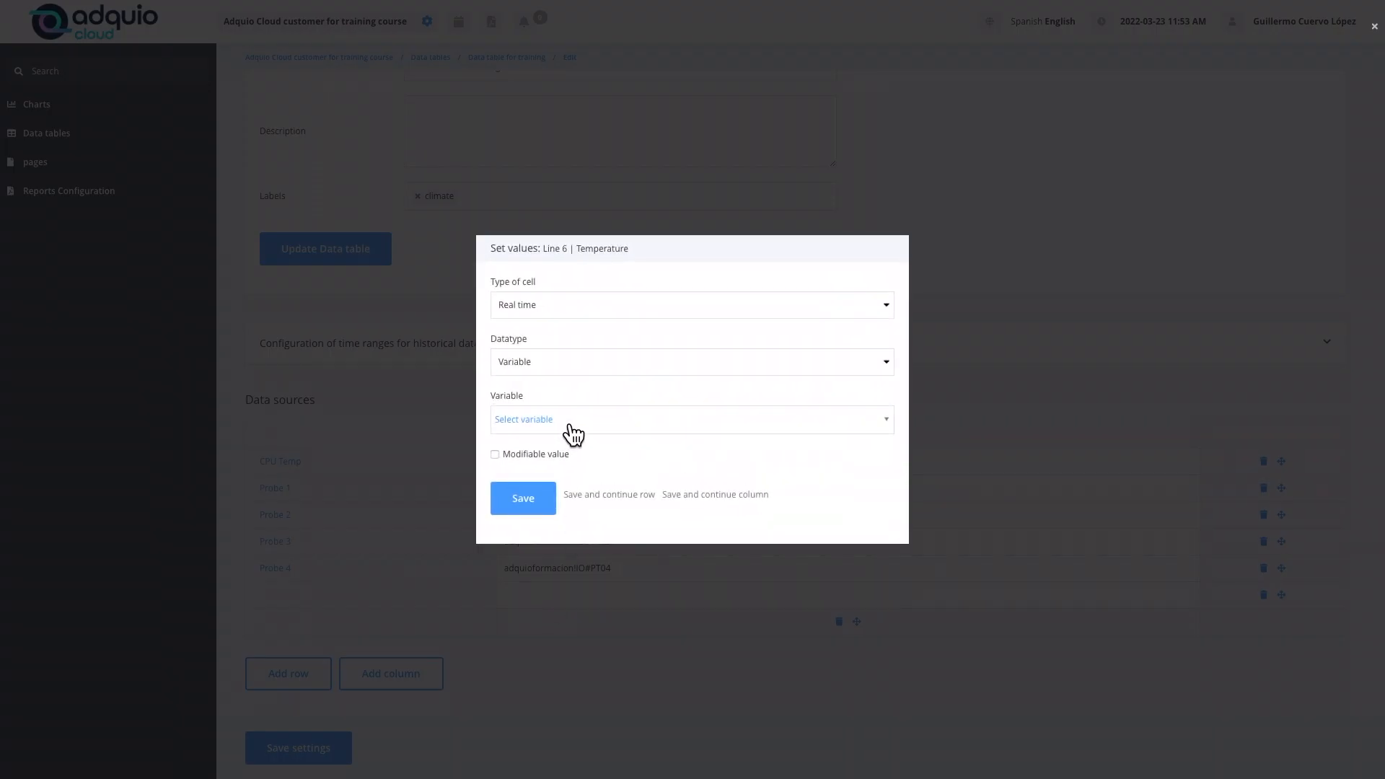
{"action": "left_click", "coordinate": [566, 424]}
{"action": "type", "text": "do"}
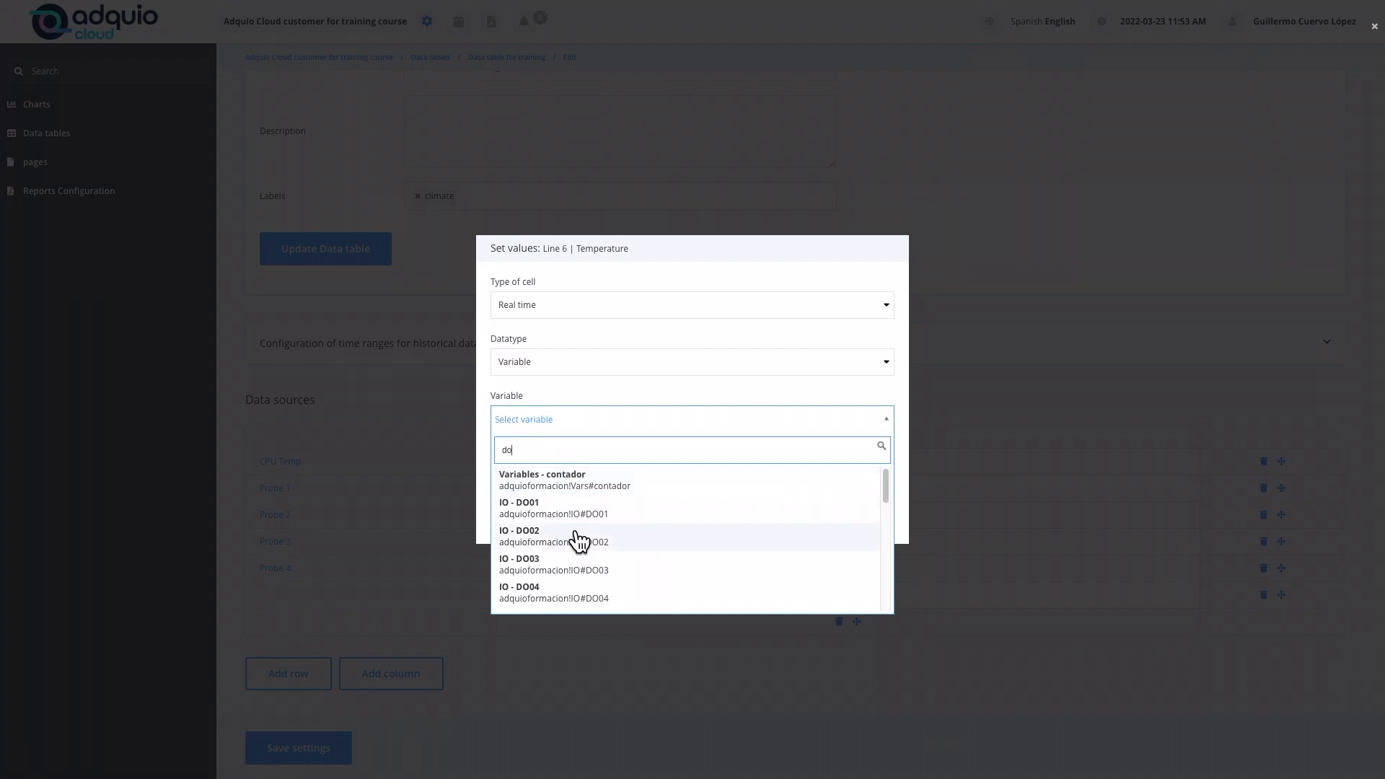
{"action": "left_click", "coordinate": [563, 513]}
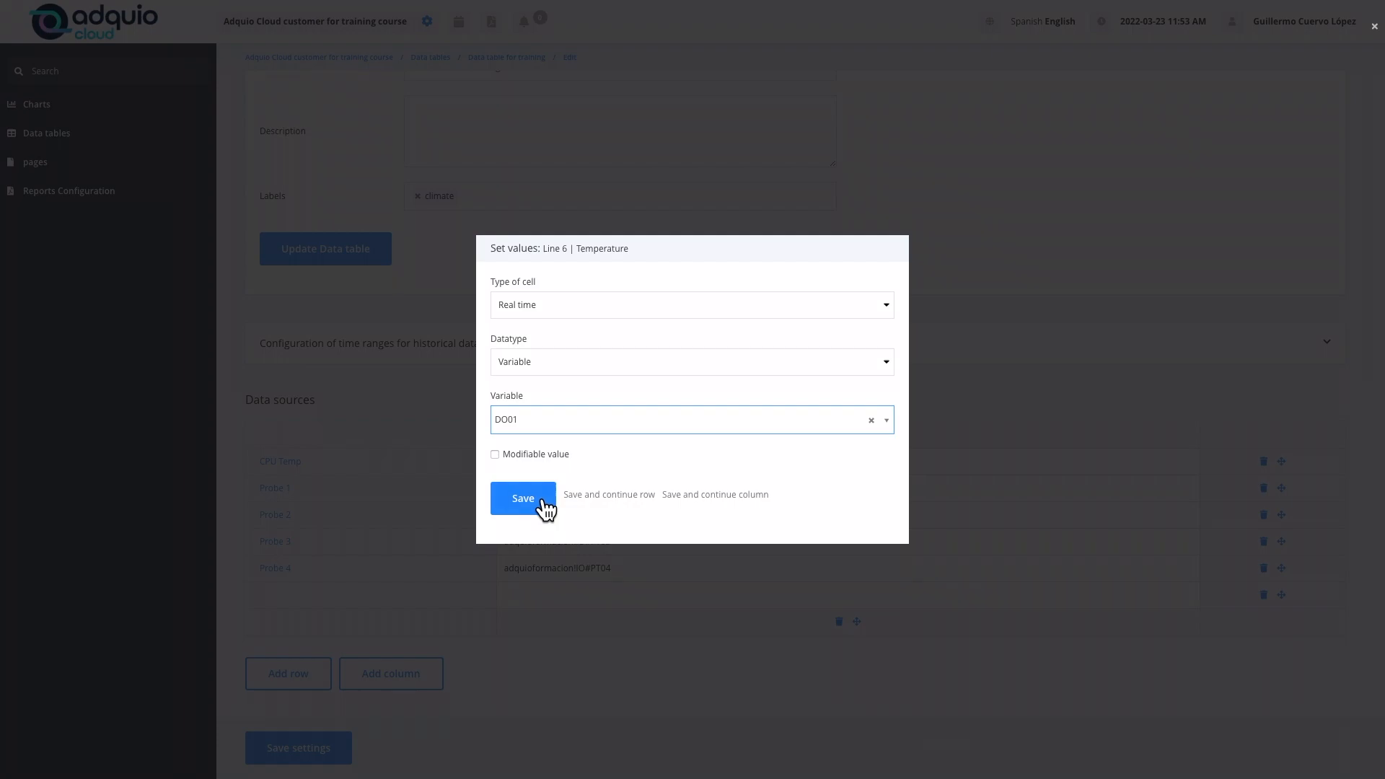
{"action": "left_click", "coordinate": [545, 509]}
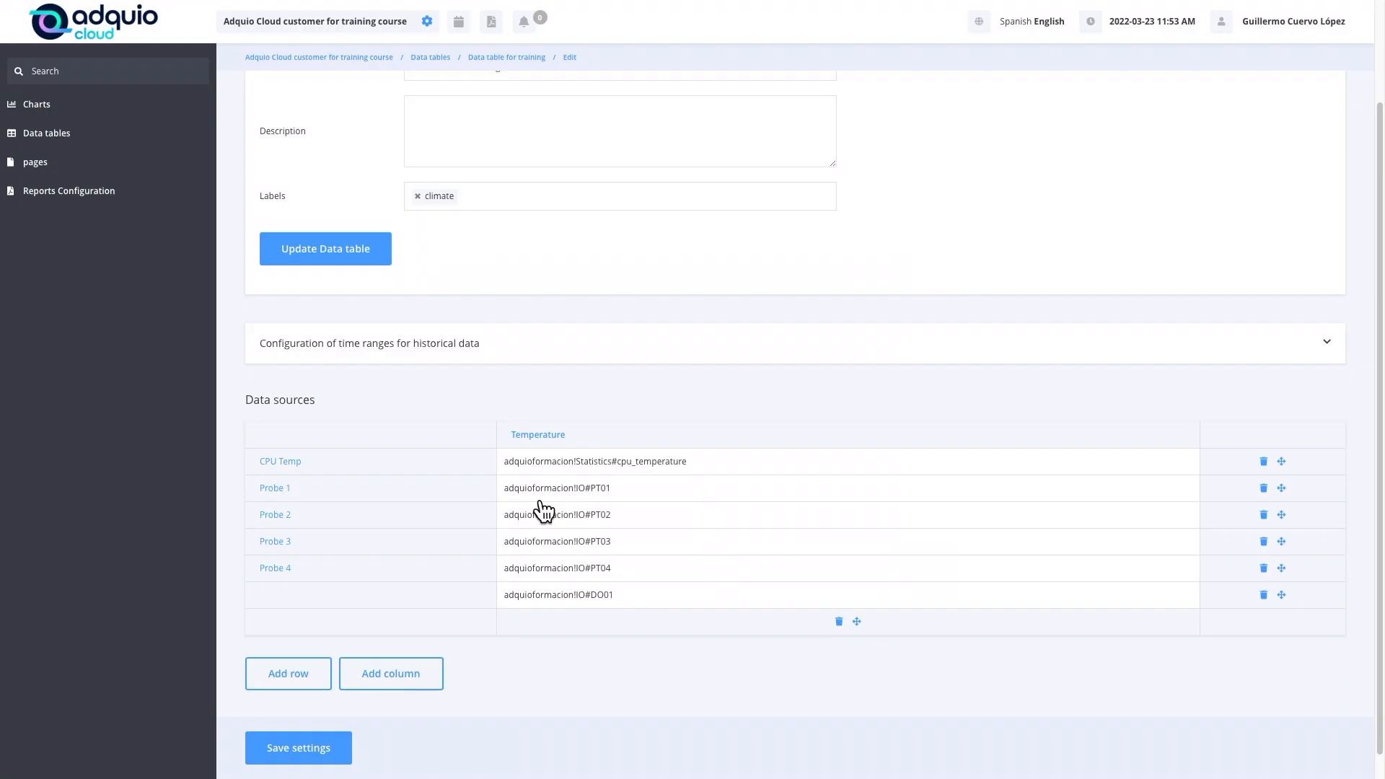
- Name the new row Digital Output, then save the table settings and return to the data table's view
{"action": "left_click", "coordinate": [389, 595]}
{"action": "type", "text": "Digital"}
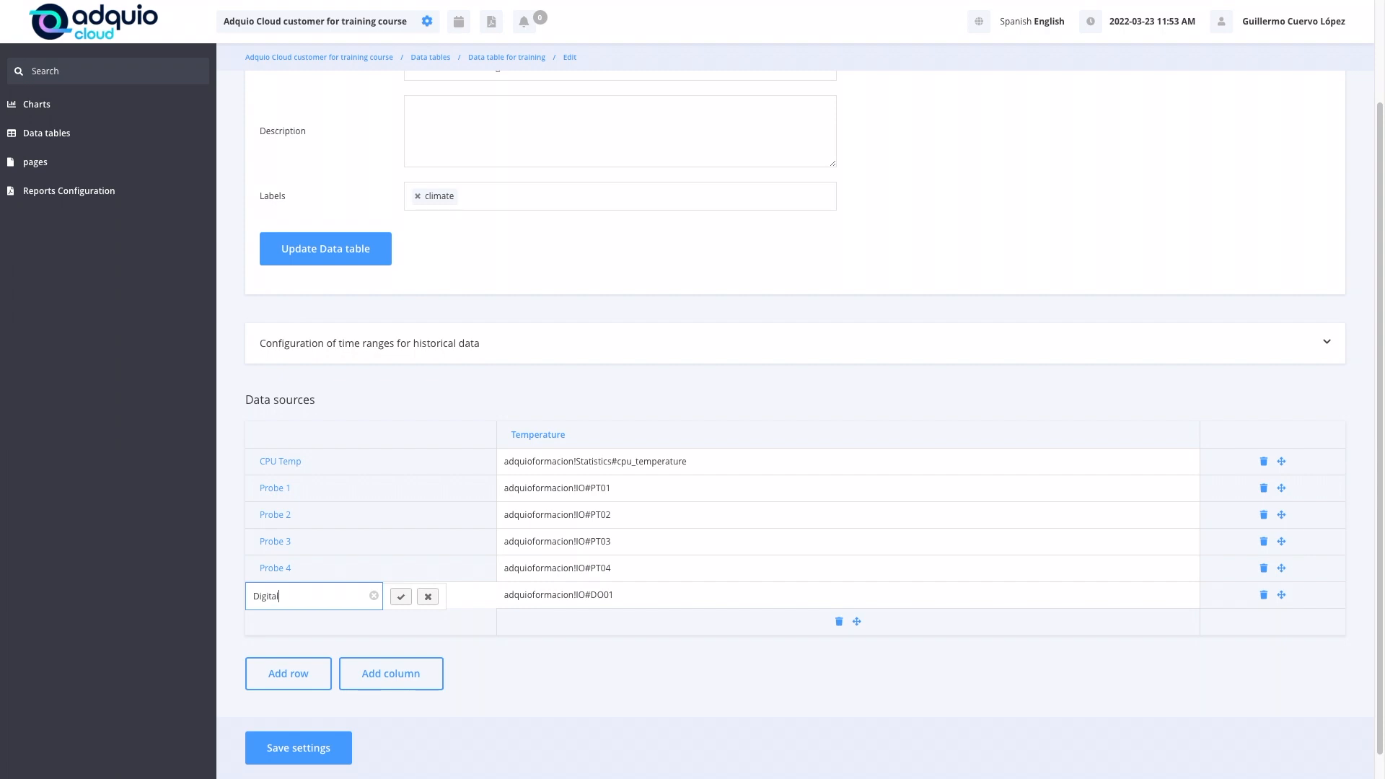
{"action": "type", "text": " Output"}
{"action": "key", "text": "Return"}
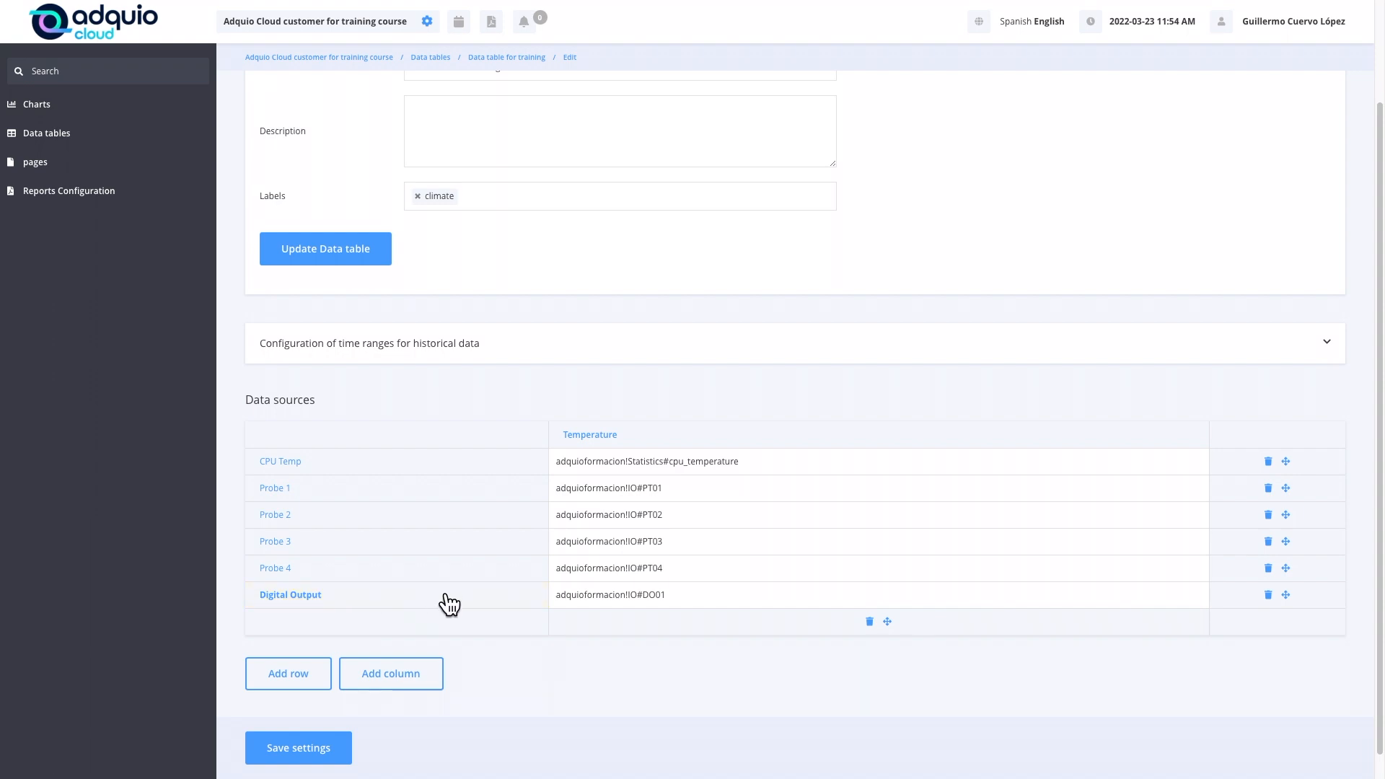
{"action": "left_click", "coordinate": [323, 751]}
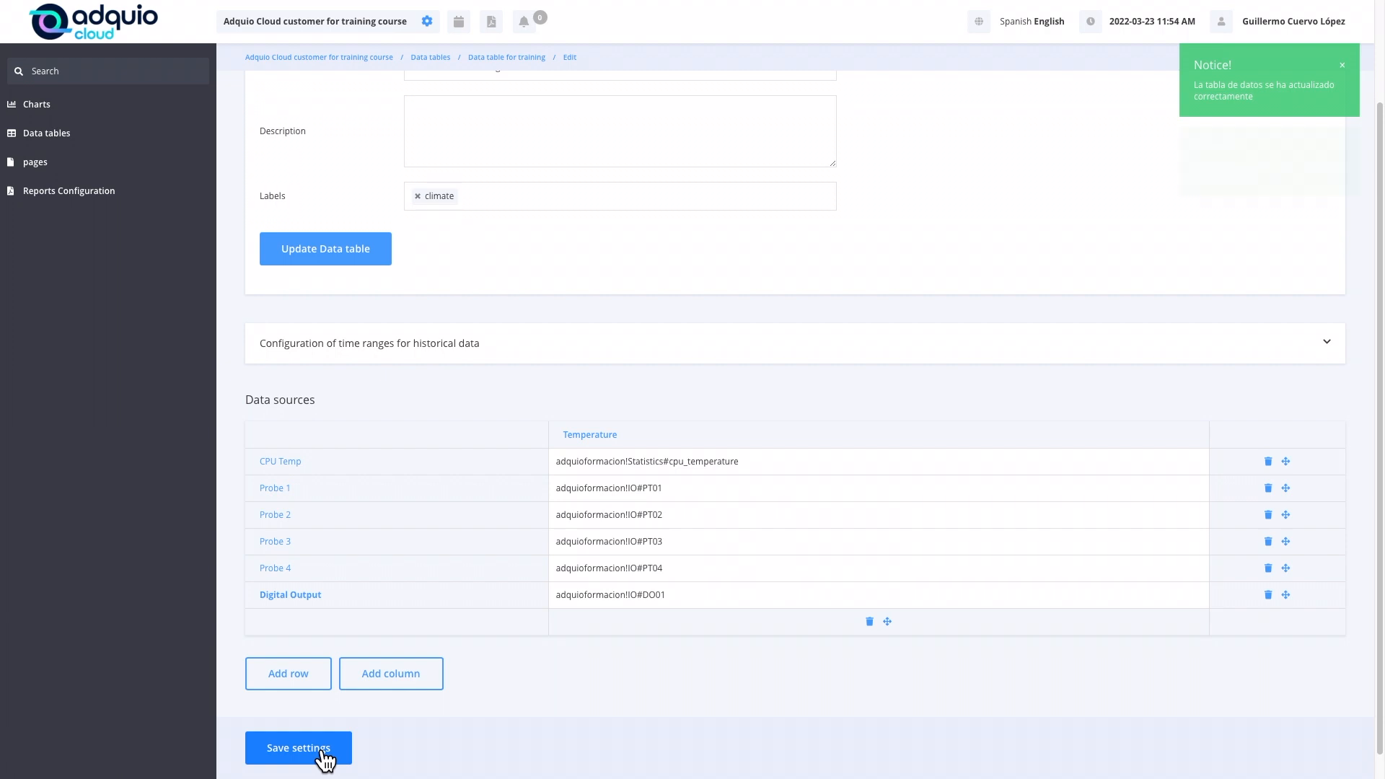
{"action": "left_click", "coordinate": [322, 752]}
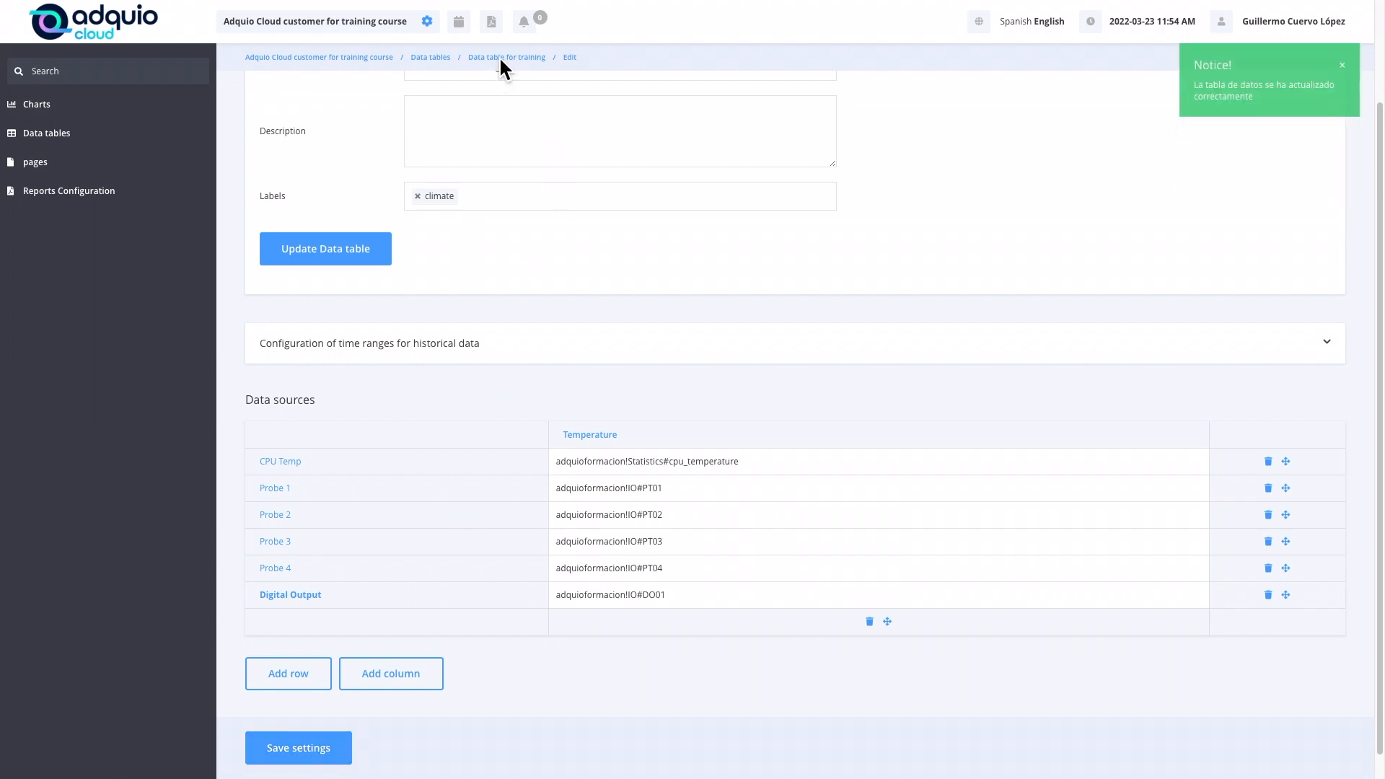
{"action": "left_click", "coordinate": [501, 59]}
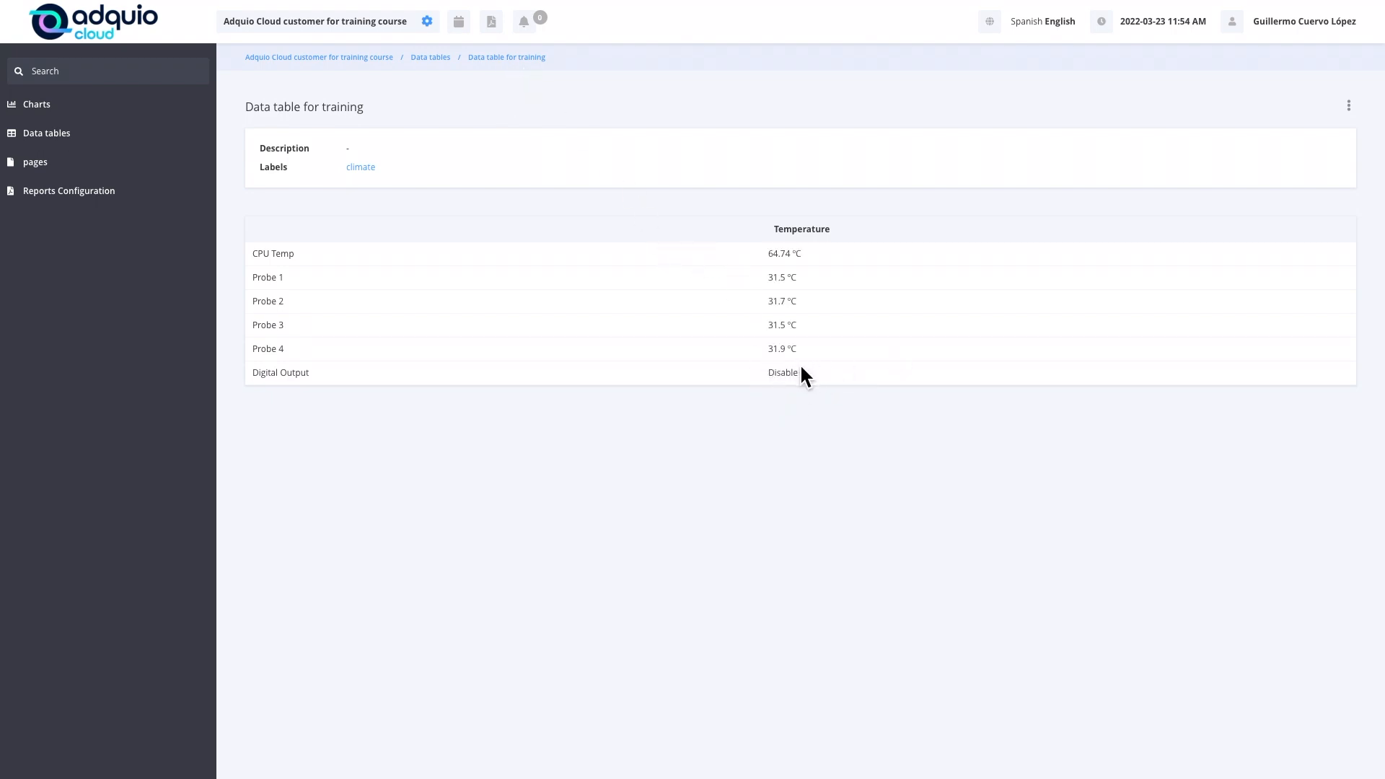
- Make the Digital Output row's cell a modifiable value, then save the table settings and return to the data table's view
{"action": "left_click", "coordinate": [1348, 106]}
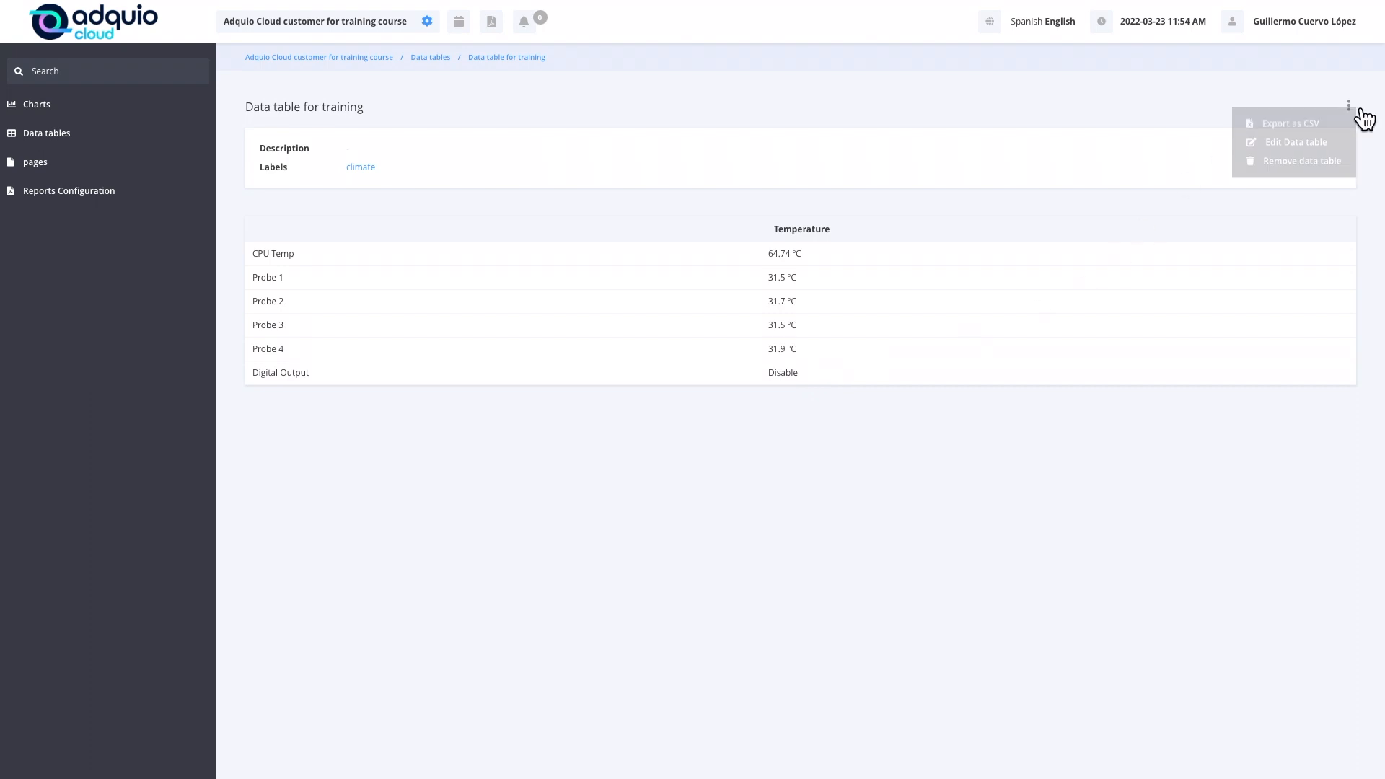
{"action": "left_click", "coordinate": [1297, 147]}
{"action": "scroll", "coordinate": [531, 431], "scroll_direction": "down", "scroll_amount": 2}
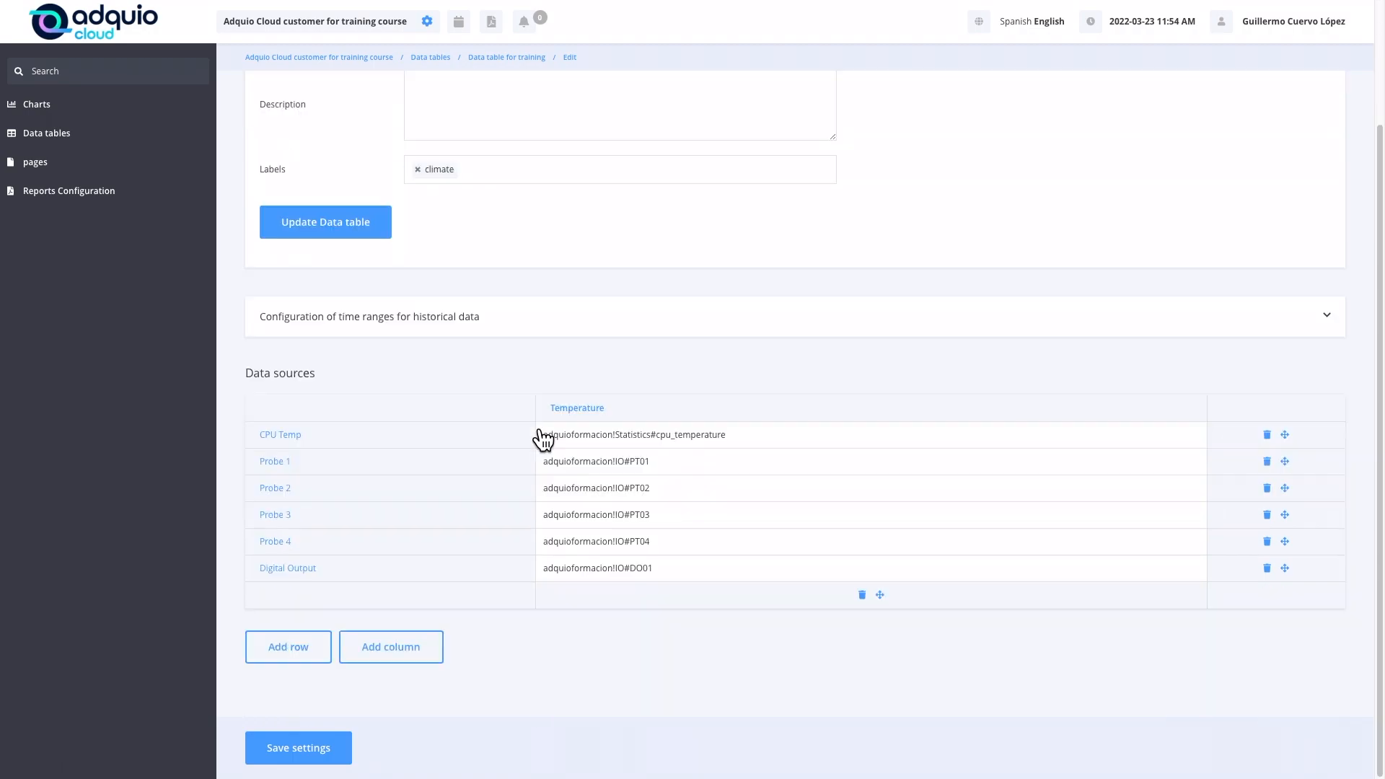
{"action": "left_click", "coordinate": [624, 569]}
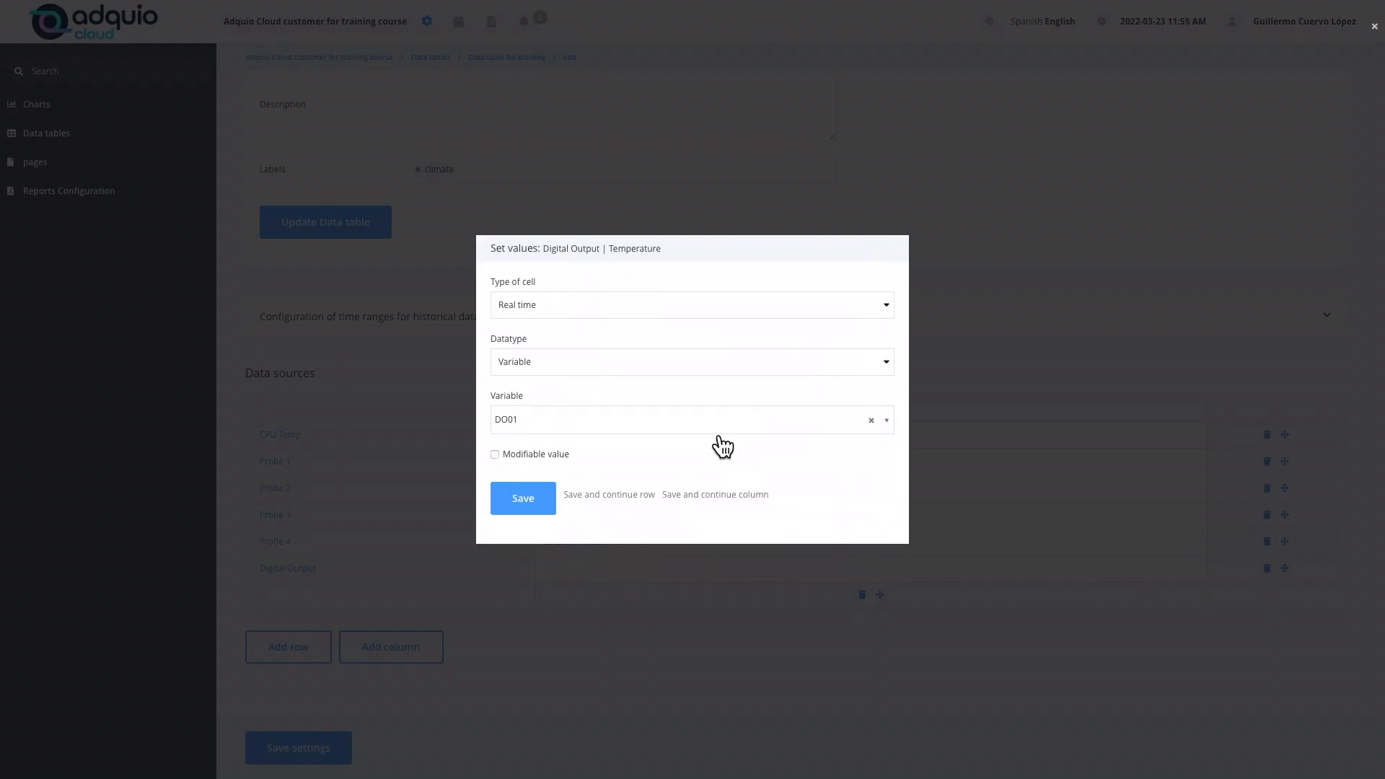
{"action": "left_click", "coordinate": [500, 454]}
{"action": "left_click", "coordinate": [542, 509]}
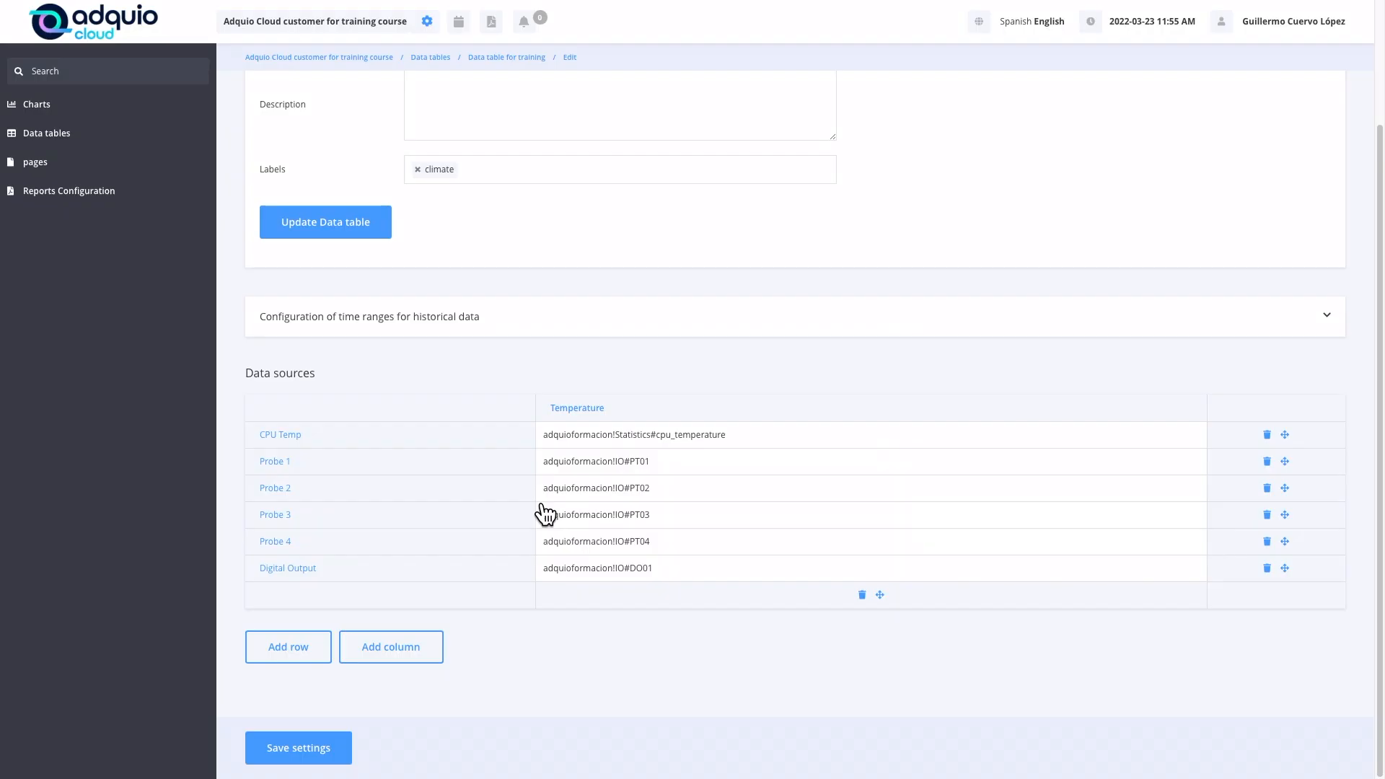
{"action": "left_click", "coordinate": [314, 759]}
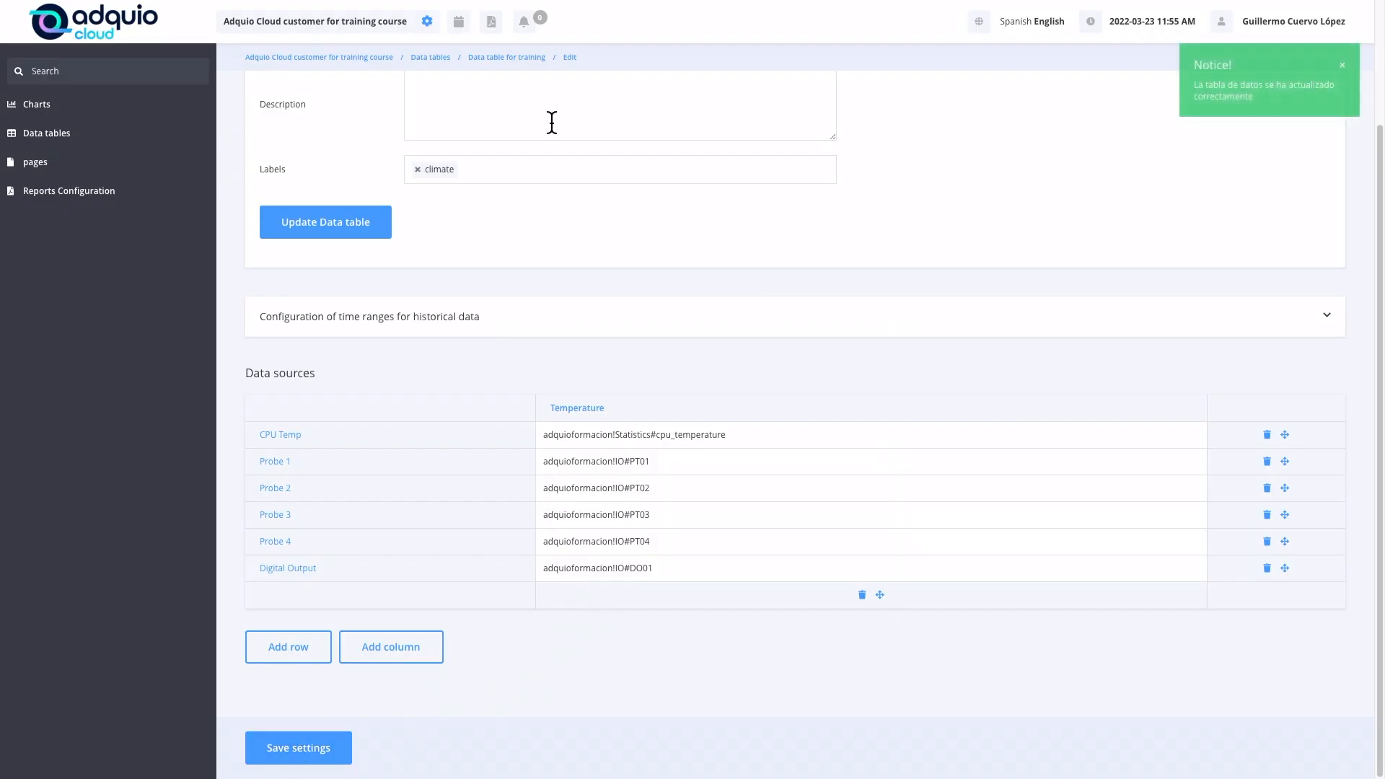
{"action": "left_click", "coordinate": [525, 64]}
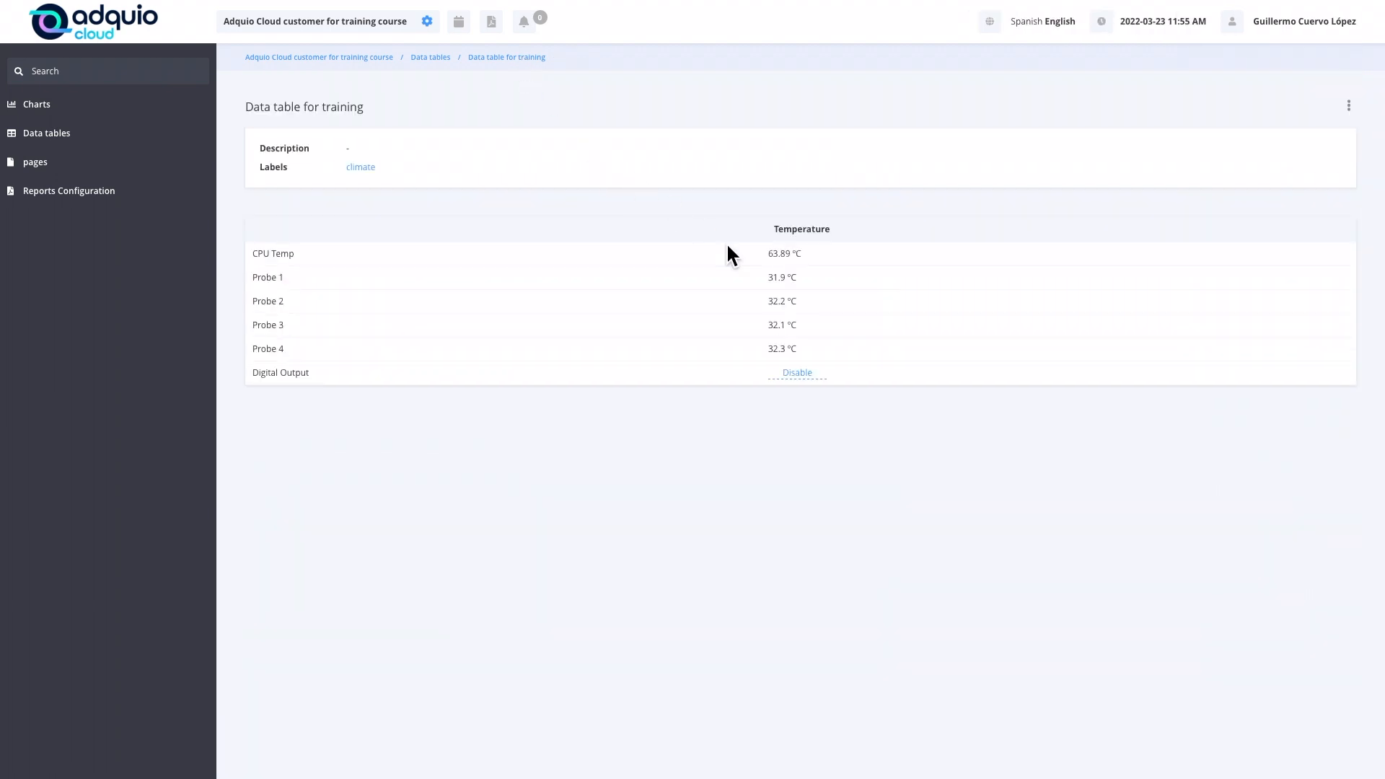
- Set the Digital Output value to Enable directly in the data table and apply it
{"action": "left_click", "coordinate": [806, 377]}
{"action": "left_click", "coordinate": [821, 373]}
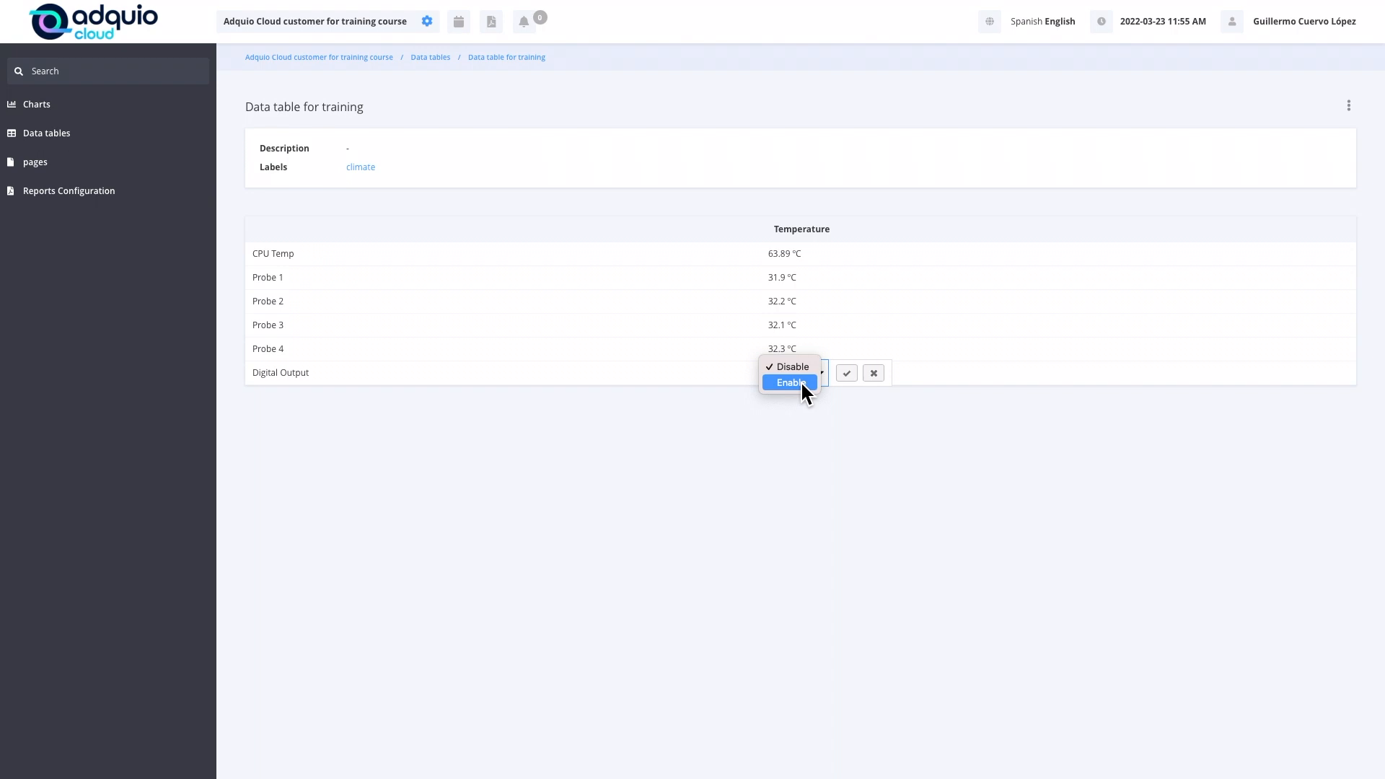
{"action": "left_click", "coordinate": [799, 384]}
{"action": "left_click", "coordinate": [847, 373]}
- Set the Digital Output value back to Disable in the data table and apply it
{"action": "left_click", "coordinate": [821, 376]}
{"action": "left_click", "coordinate": [813, 383]}
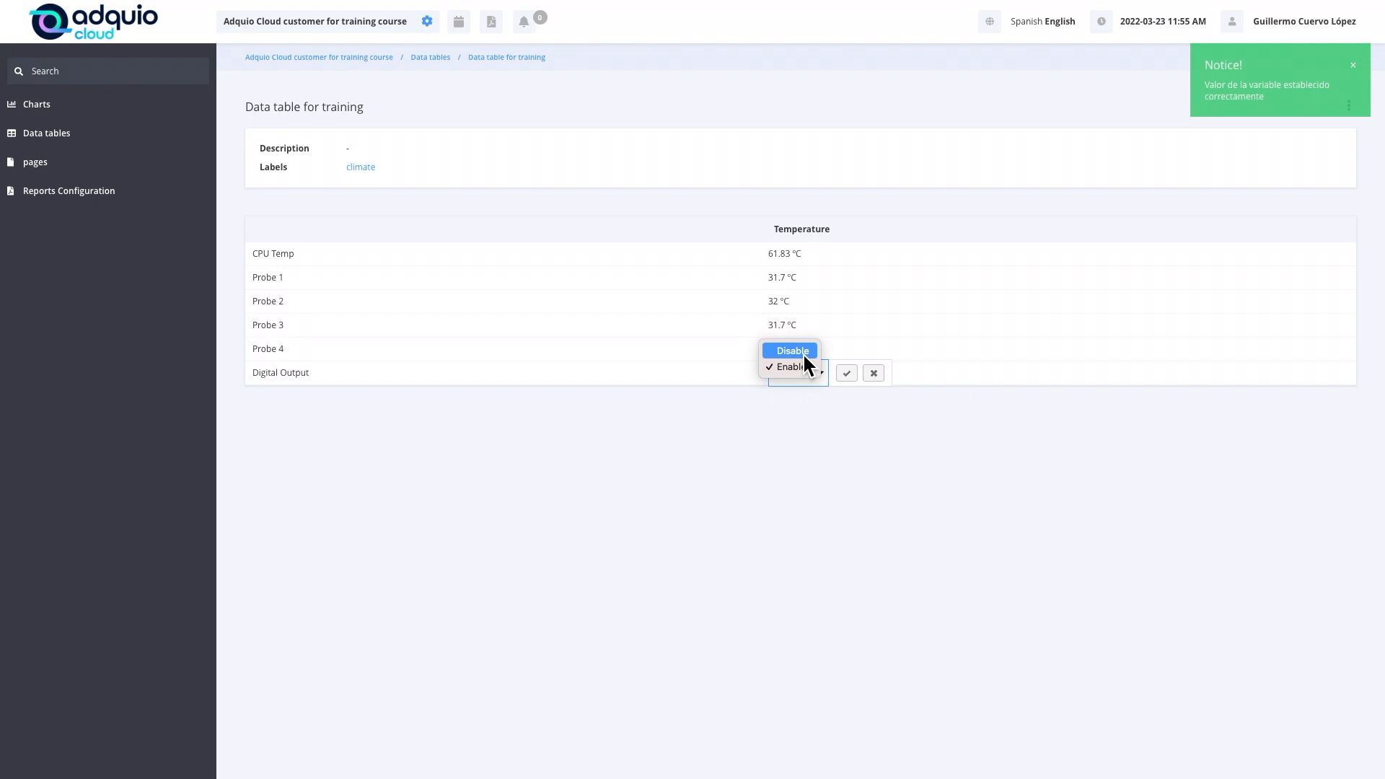
{"action": "left_click", "coordinate": [803, 353]}
{"action": "left_click", "coordinate": [851, 373]}
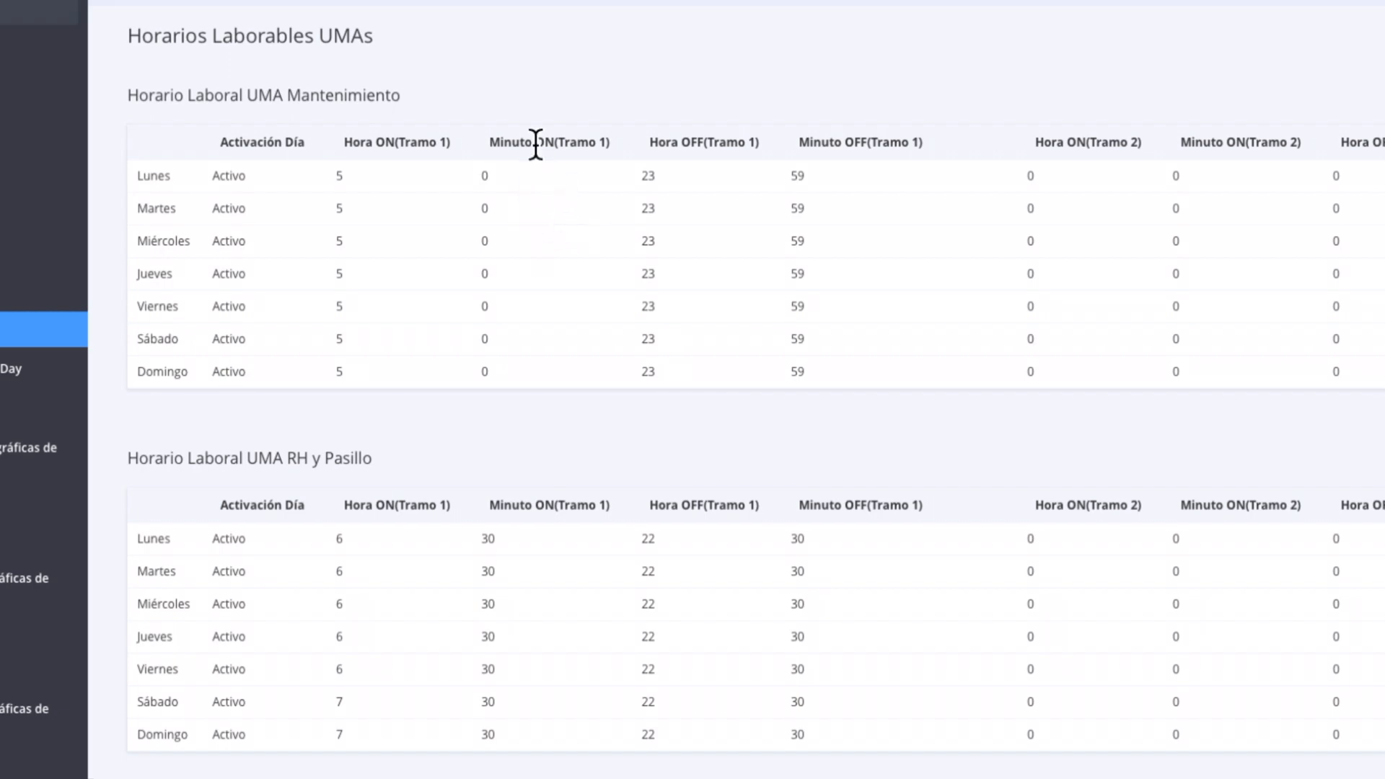
- Examine the weekly on/off schedule tables on the Horarios Laborables UMAs page as examples of data tables
{"action": "scroll", "coordinate": [589, 197], "scroll_direction": "down", "scroll_amount": 1}
{"action": "scroll", "coordinate": [588, 196], "scroll_direction": "down", "scroll_amount": 10}
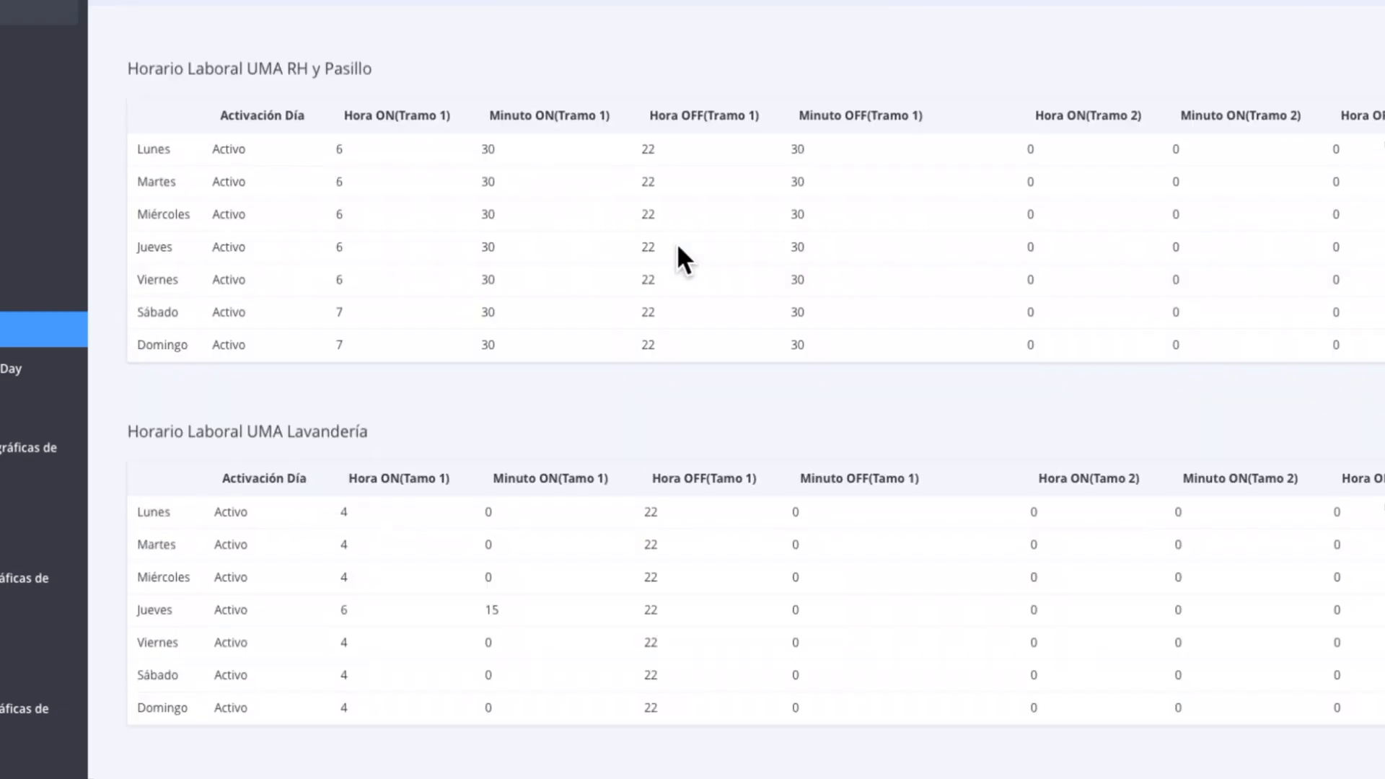
{"action": "scroll", "coordinate": [689, 261], "scroll_direction": "down", "scroll_amount": 15}
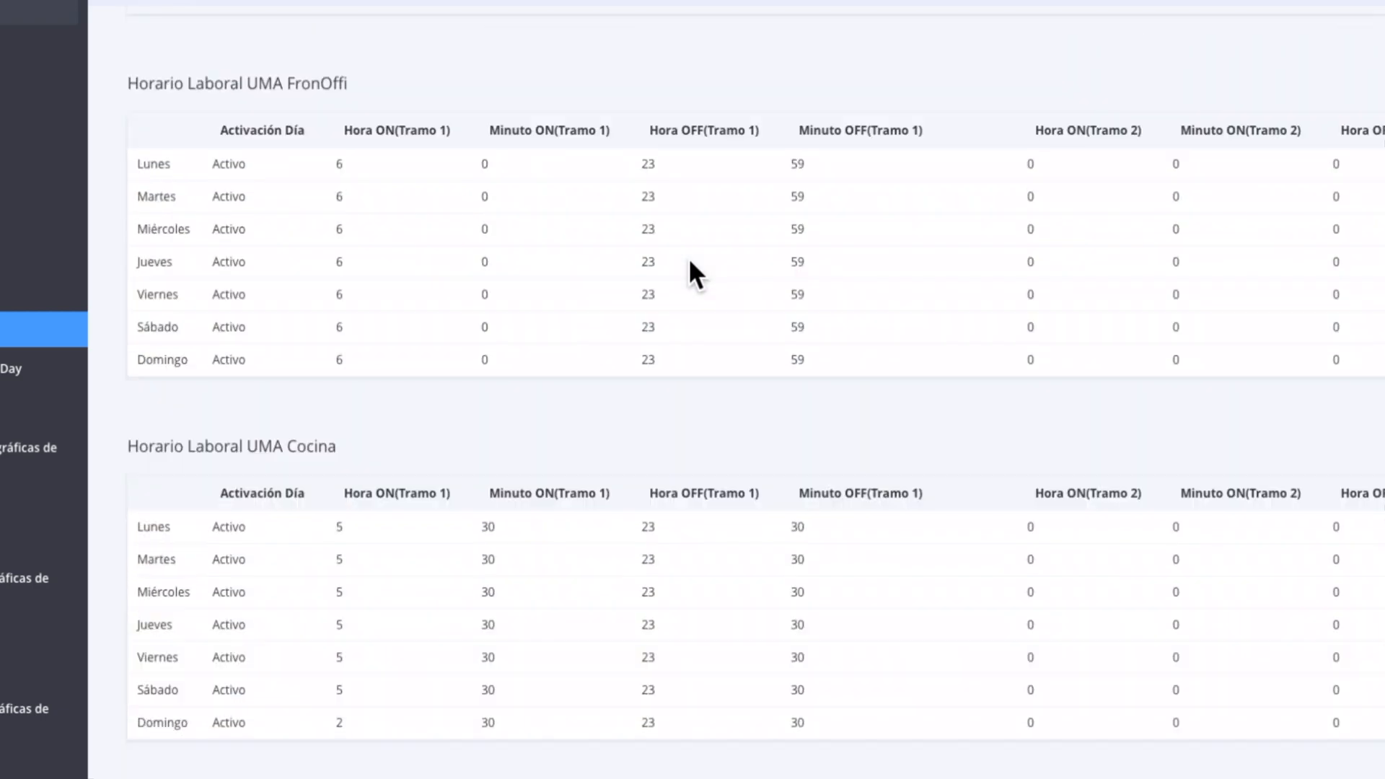
{"action": "scroll", "coordinate": [689, 263], "scroll_direction": "down", "scroll_amount": 20}
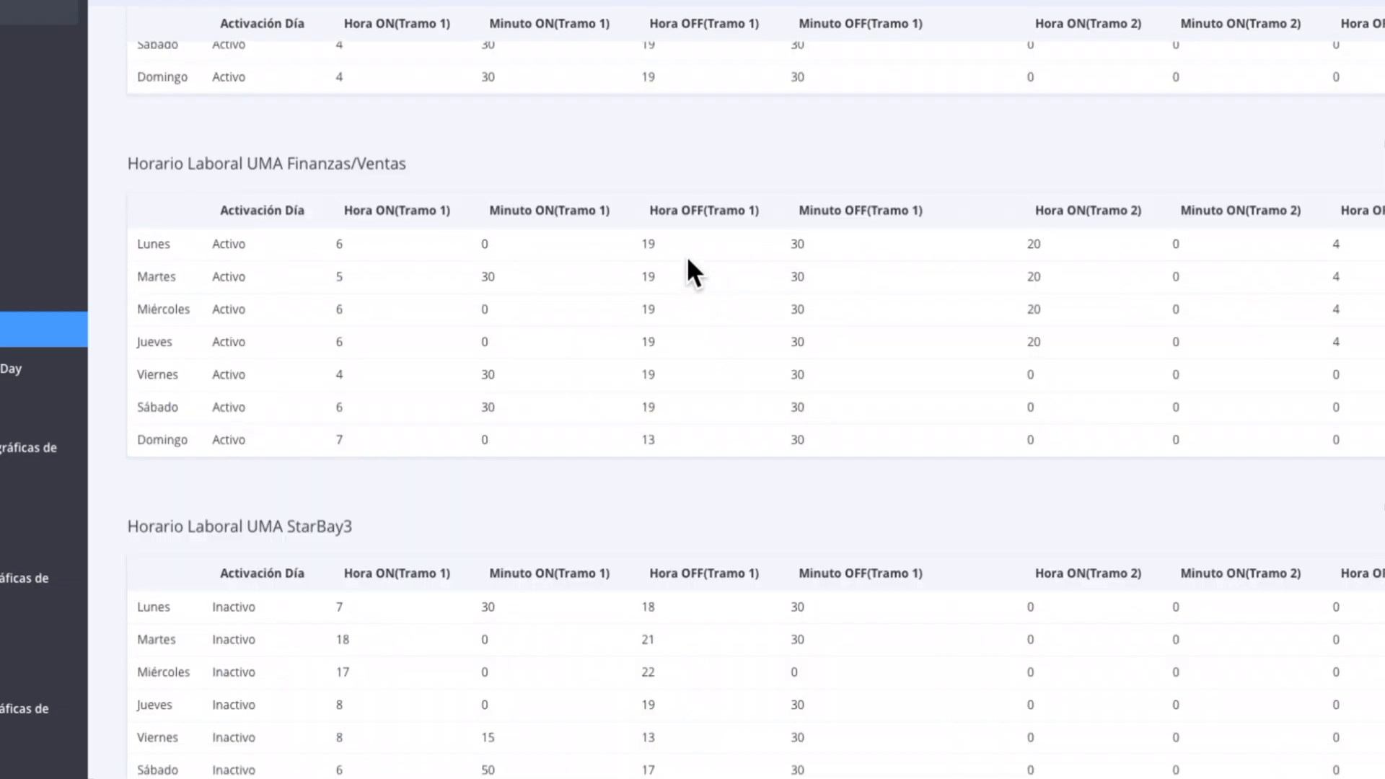
{"action": "scroll", "coordinate": [720, 423], "scroll_direction": "down", "scroll_amount": 20}
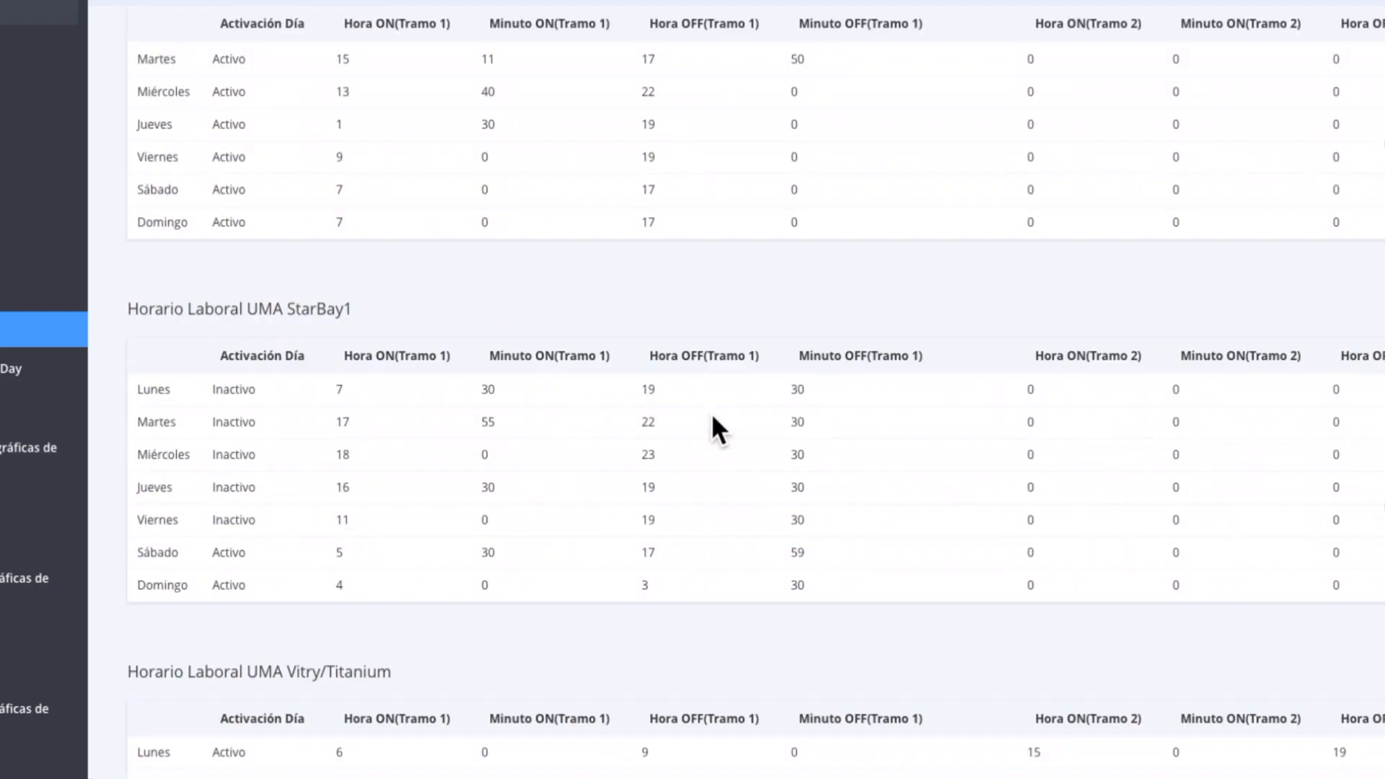
{"action": "scroll", "coordinate": [704, 415], "scroll_direction": "down", "scroll_amount": 20}
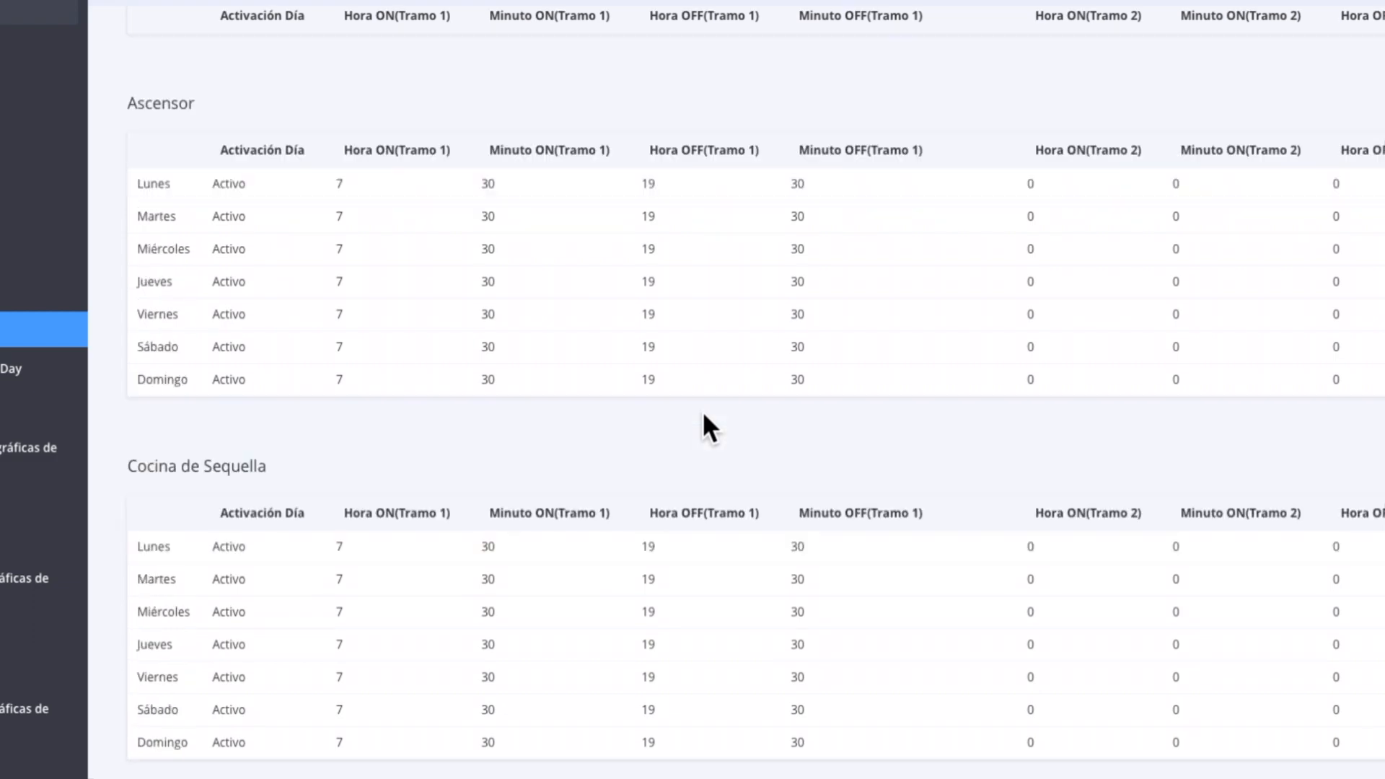
{"action": "scroll", "coordinate": [702, 410], "scroll_direction": "down", "scroll_amount": 15}
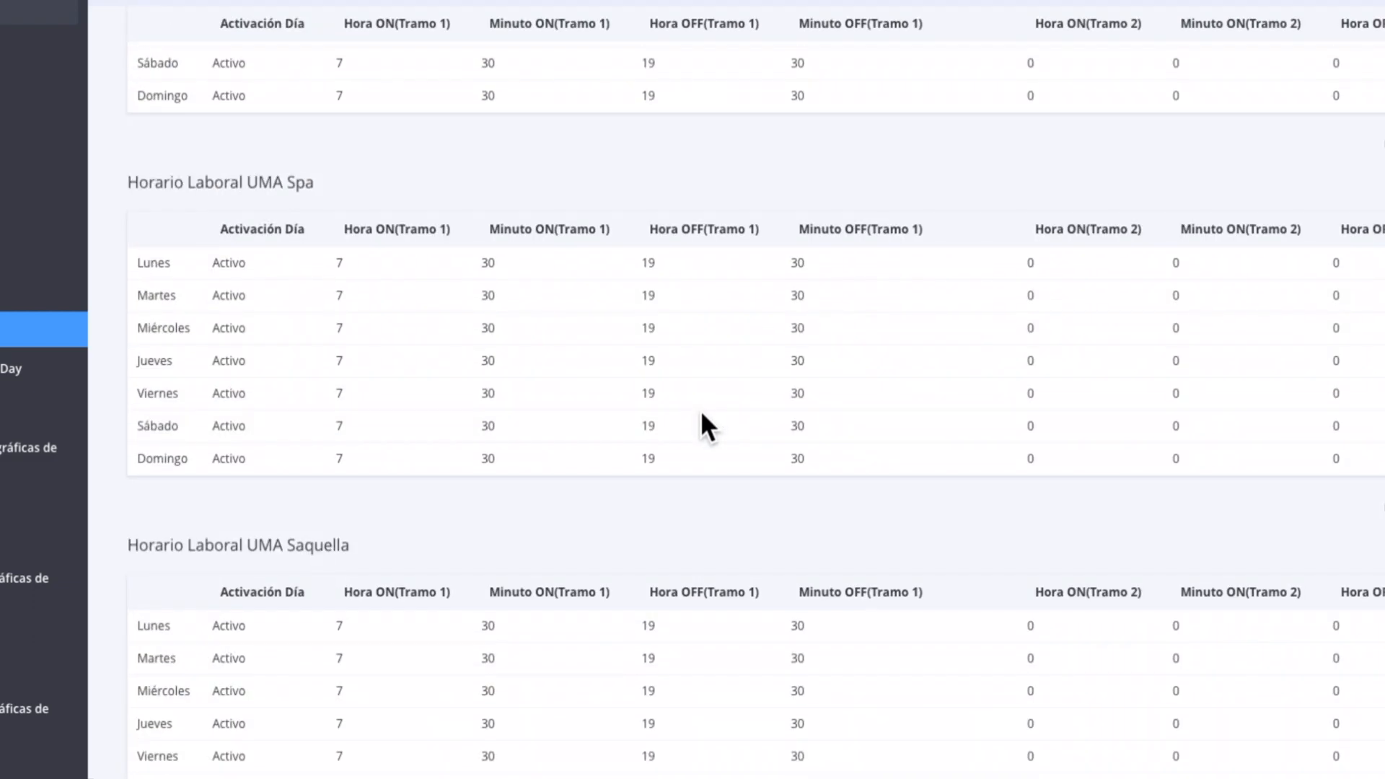
{"action": "scroll", "coordinate": [681, 429], "scroll_direction": "up", "scroll_amount": 20}
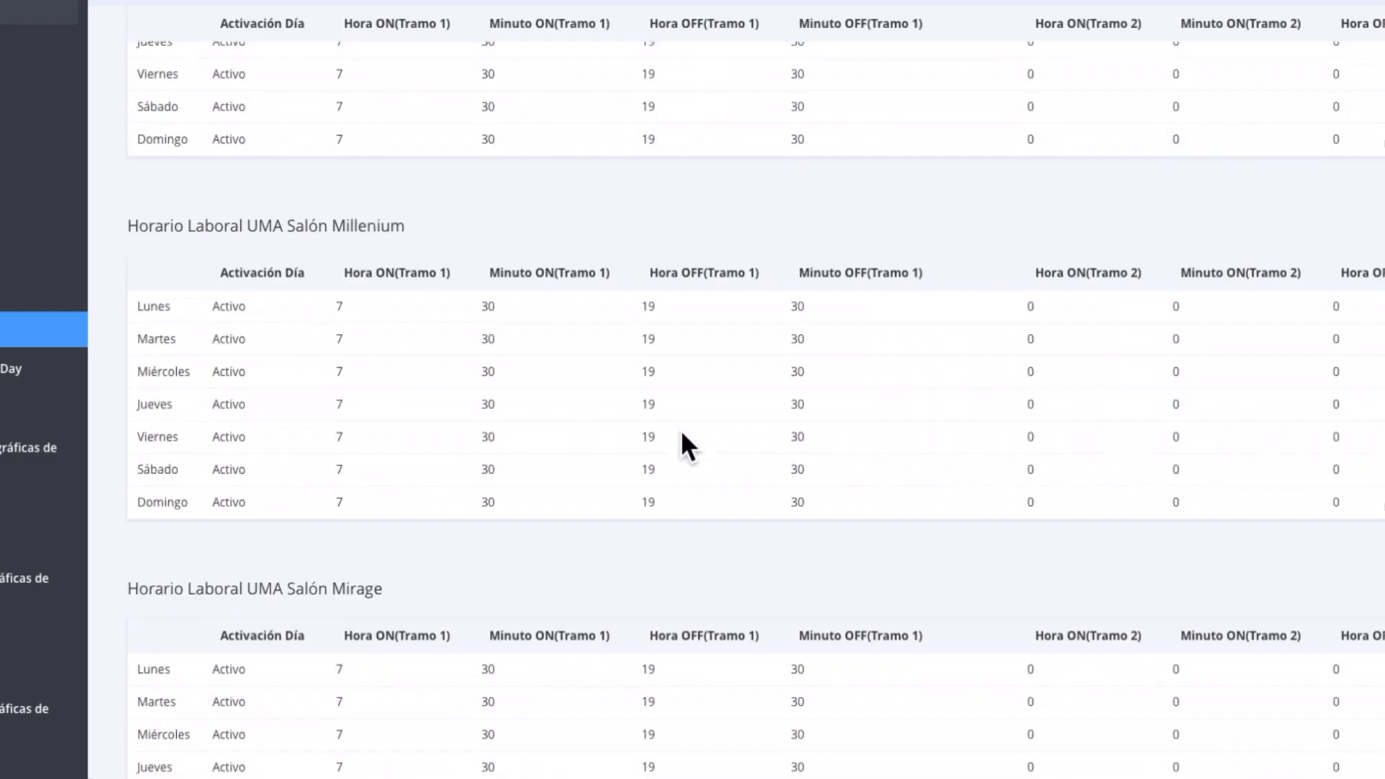